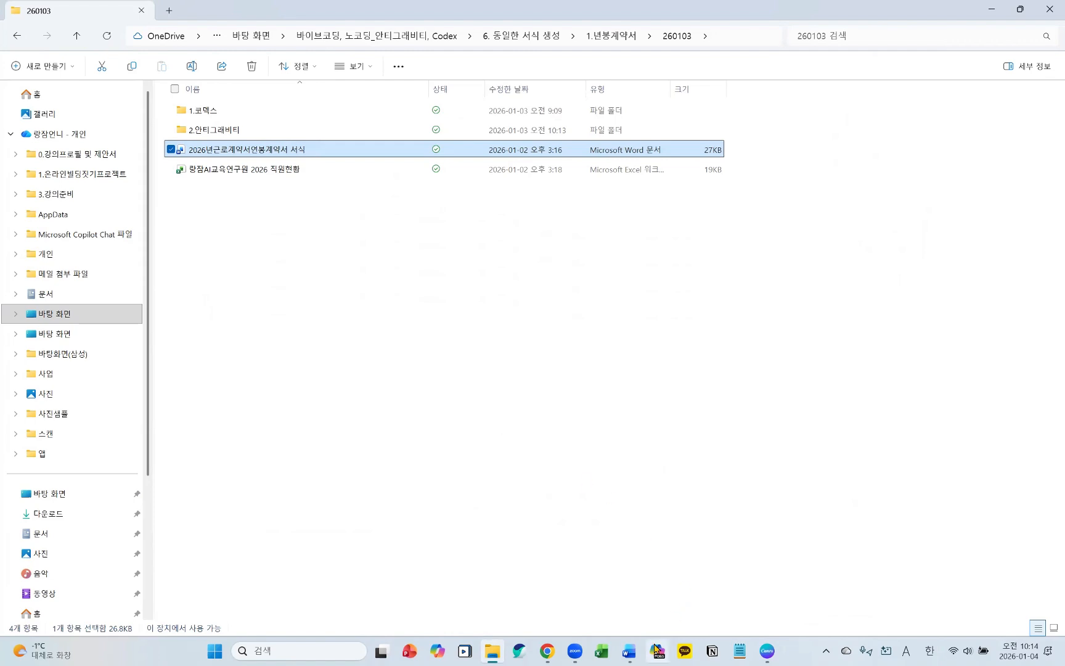
# Step: Open the 랑잠AI교육연구원 2026 직원현황 workbook and look through the employee rows of Sheet1
pyautogui.doubleClick(275, 171)
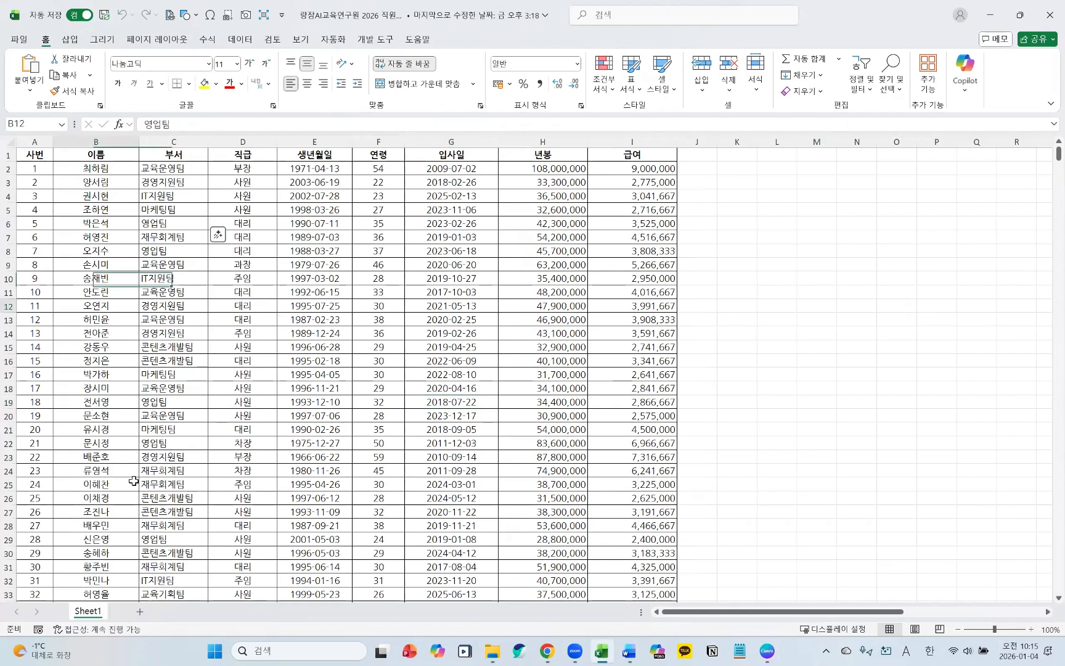
pyautogui.click(469, 416)
pyautogui.click(191, 416)
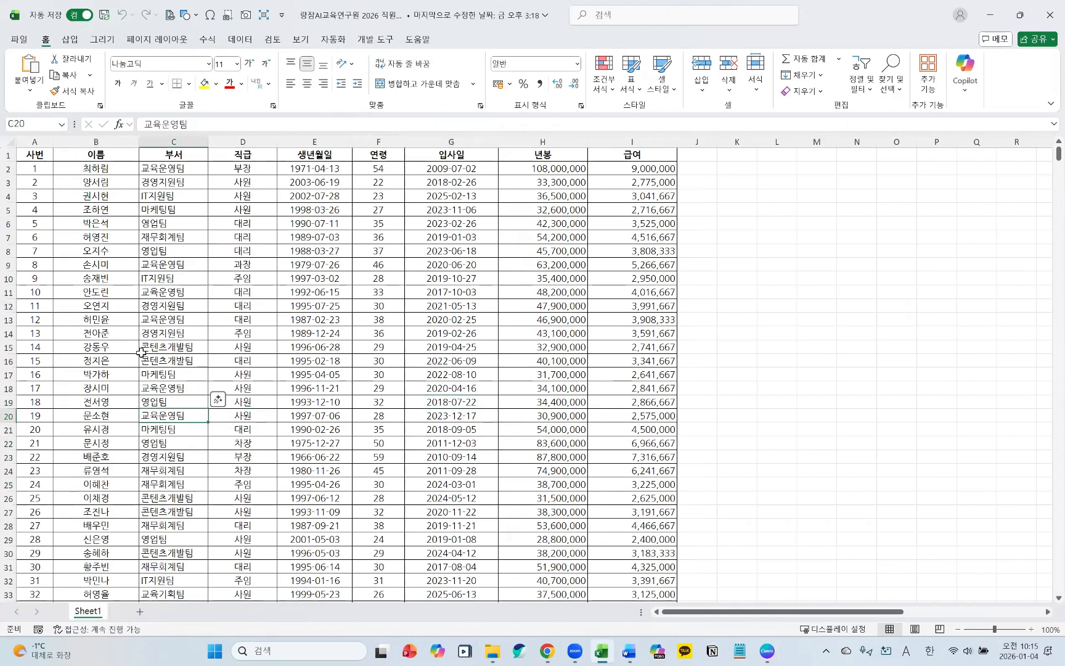
pyautogui.click(62, 184)
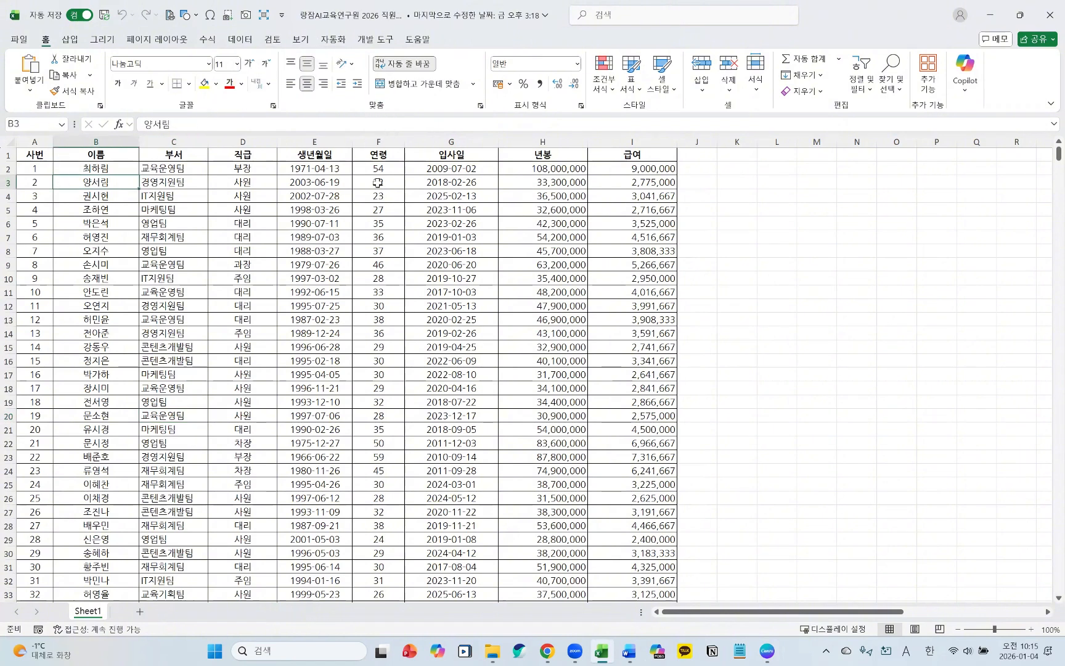
pyautogui.click(123, 420)
pyautogui.click(112, 538)
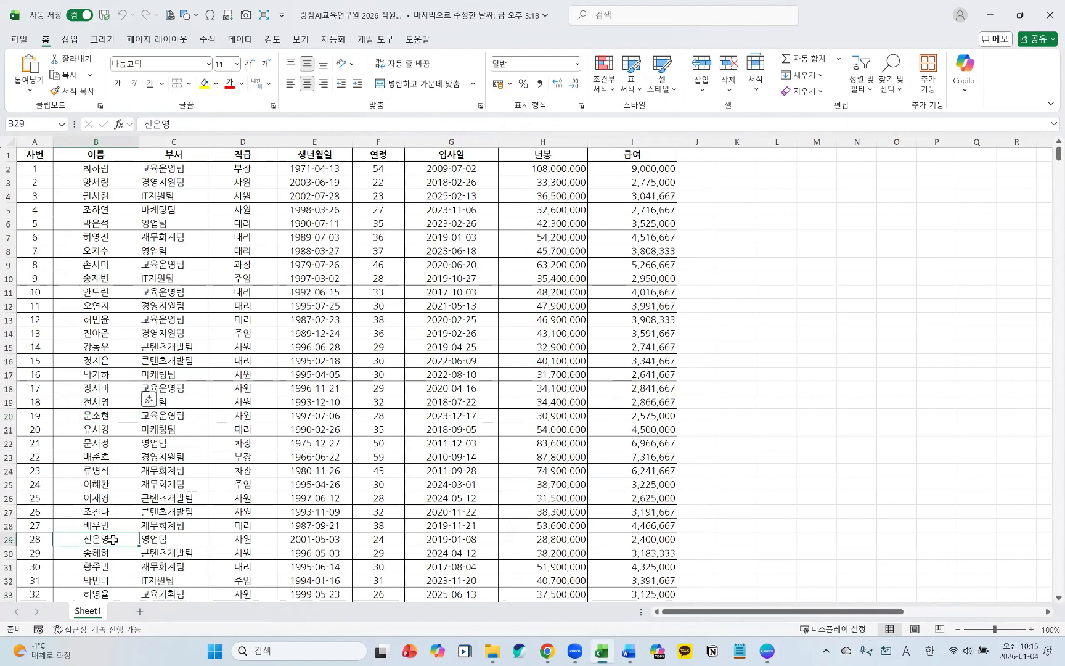
pyautogui.scroll(-15, 114, 530)
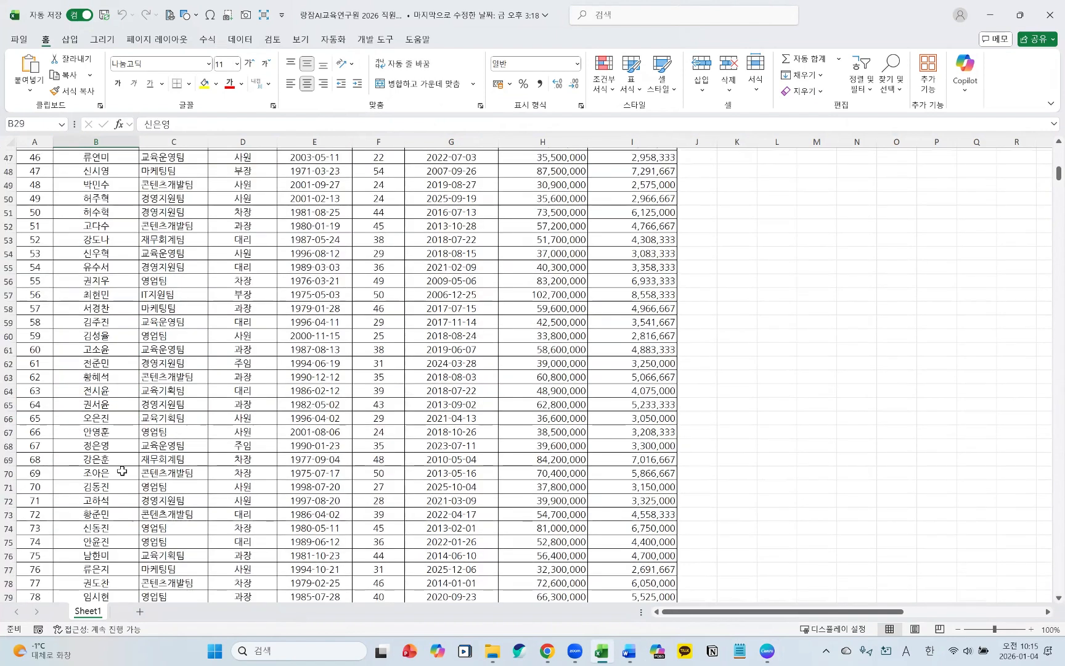
pyautogui.scroll(12, 124, 453)
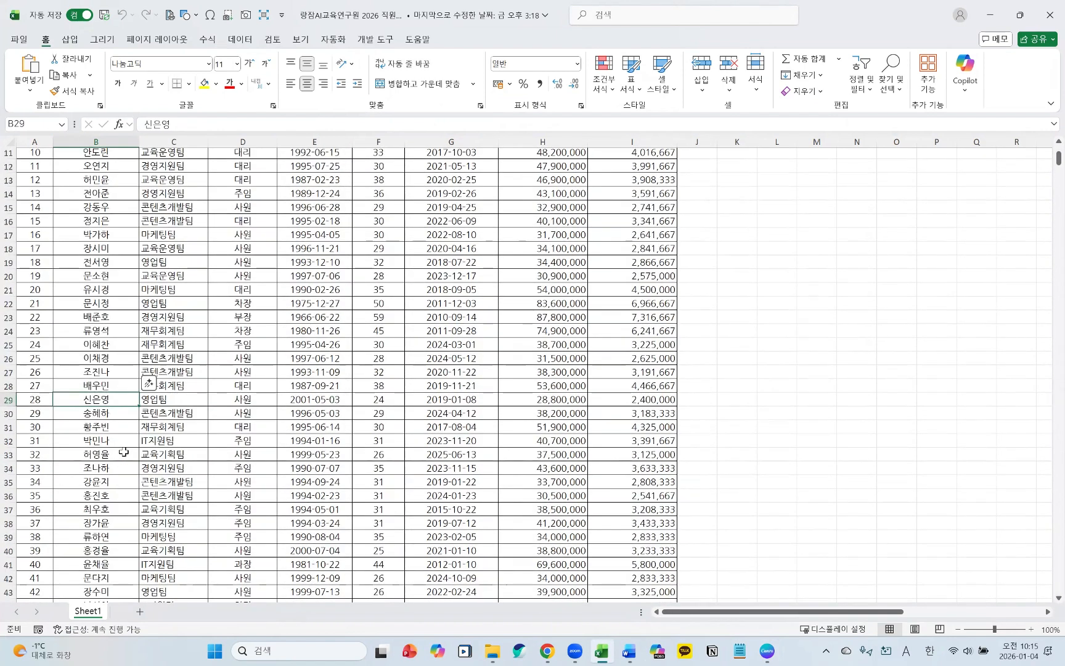
pyautogui.scroll(4, 417, 387)
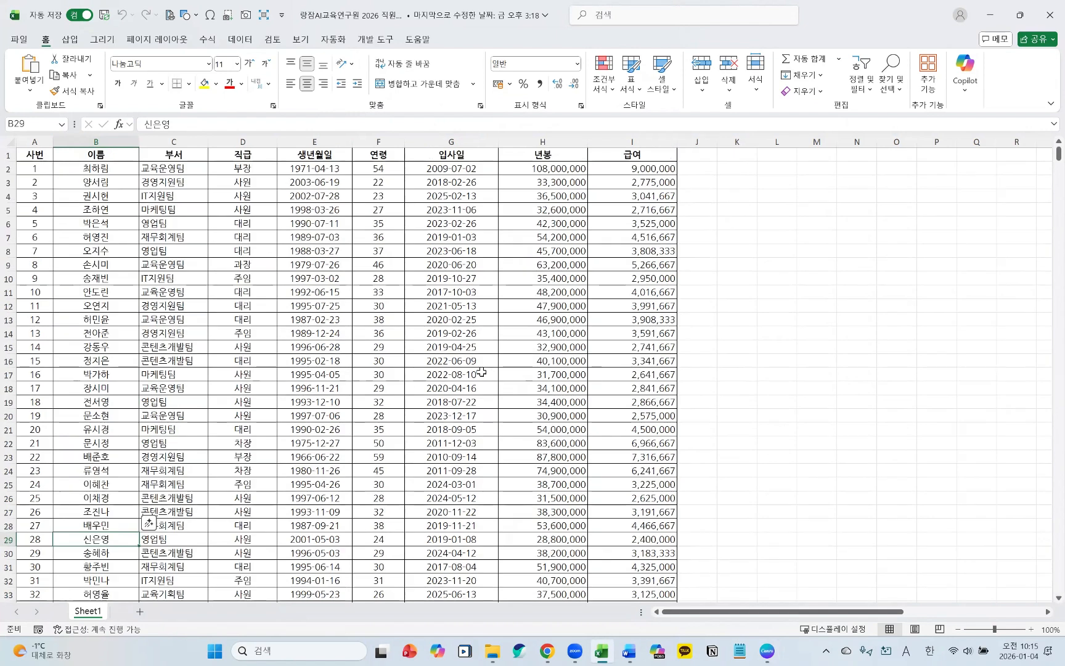
# Step: Examine the name, department, position, 연봉 and 급여 columns of the employee list, including the formulas in the 급여 column
pyautogui.click(201, 241)
pyautogui.click(148, 373)
pyautogui.moveTo(46, 210); pyautogui.dragTo(185, 225)
pyautogui.click(100, 180)
pyautogui.click(264, 227)
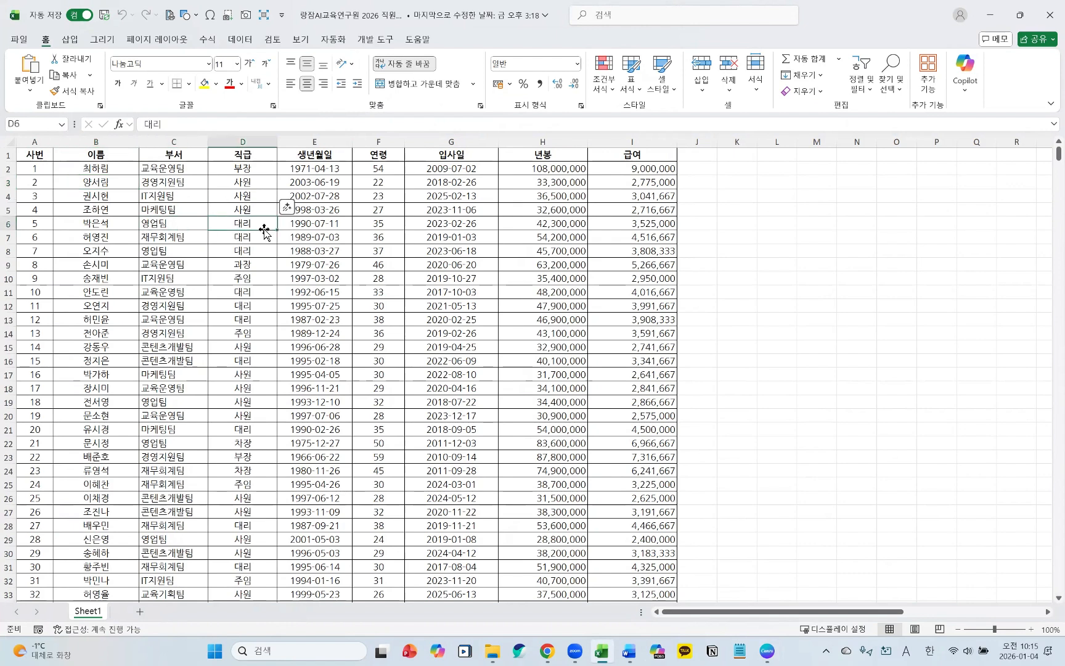
pyautogui.click(655, 208)
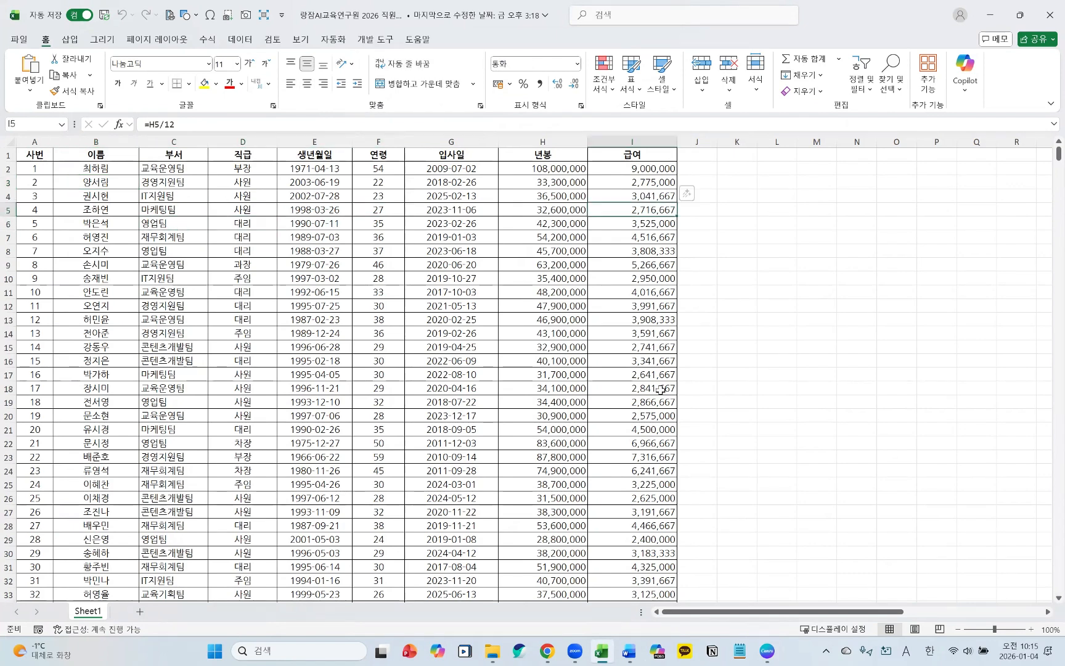
pyautogui.click(658, 429)
pyautogui.click(660, 292)
pyautogui.click(649, 193)
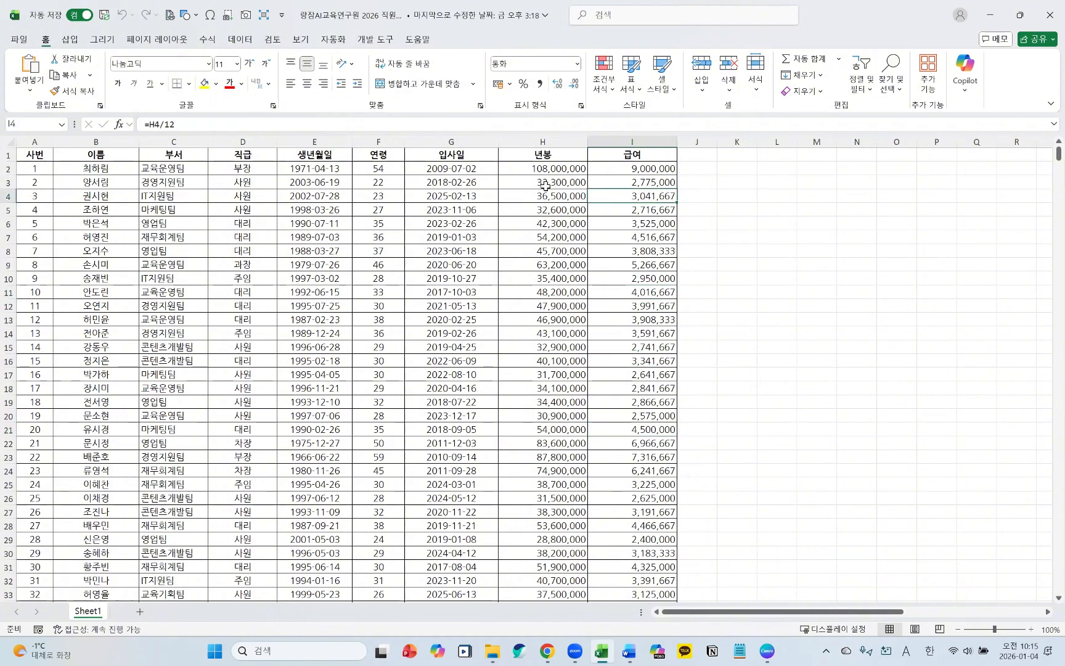
pyautogui.click(91, 211)
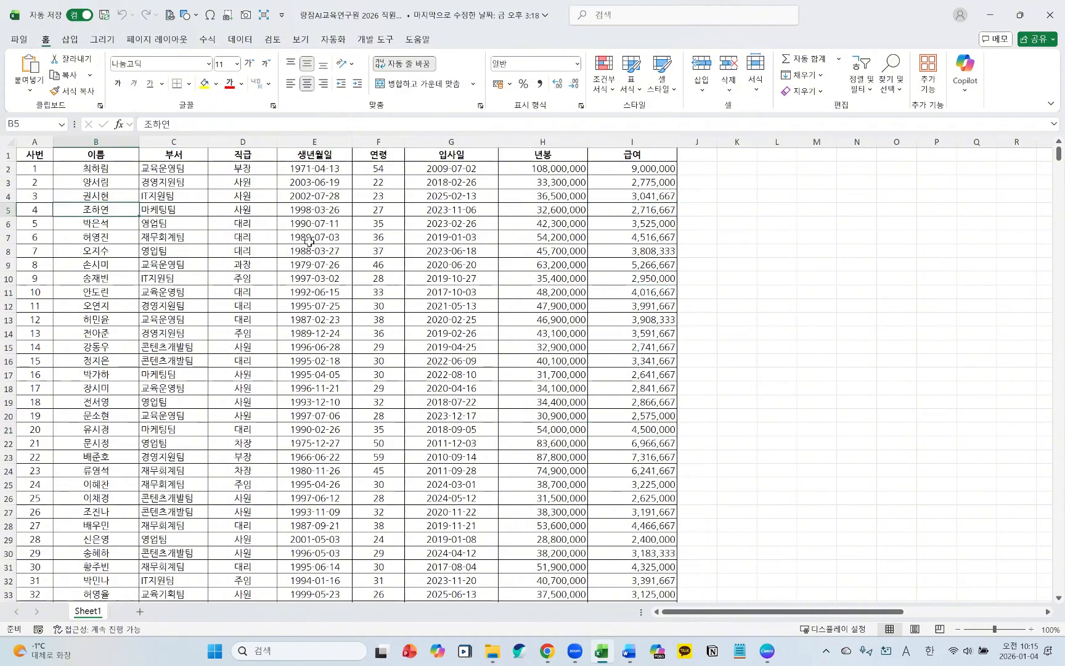
pyautogui.click(100, 178)
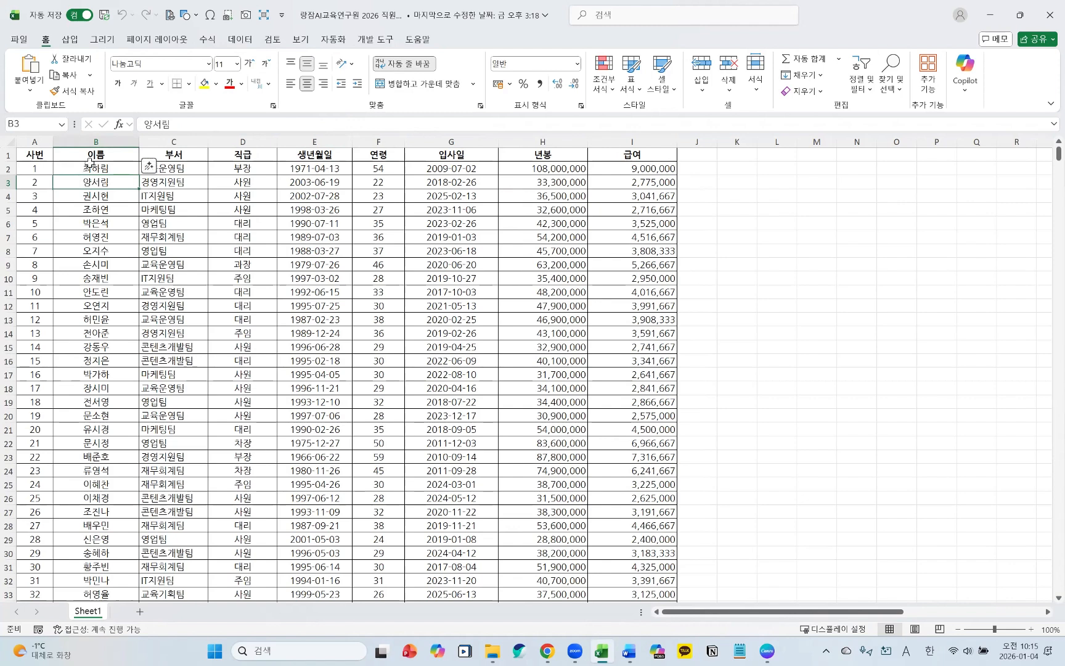
pyautogui.click(90, 164)
pyautogui.click(660, 204)
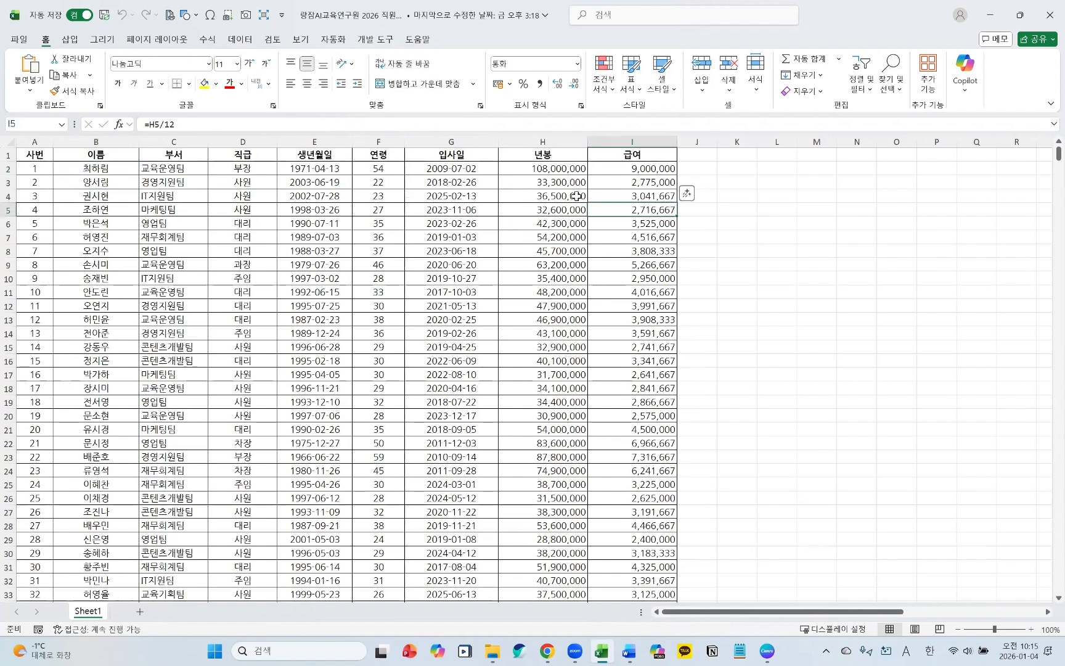
pyautogui.click(529, 185)
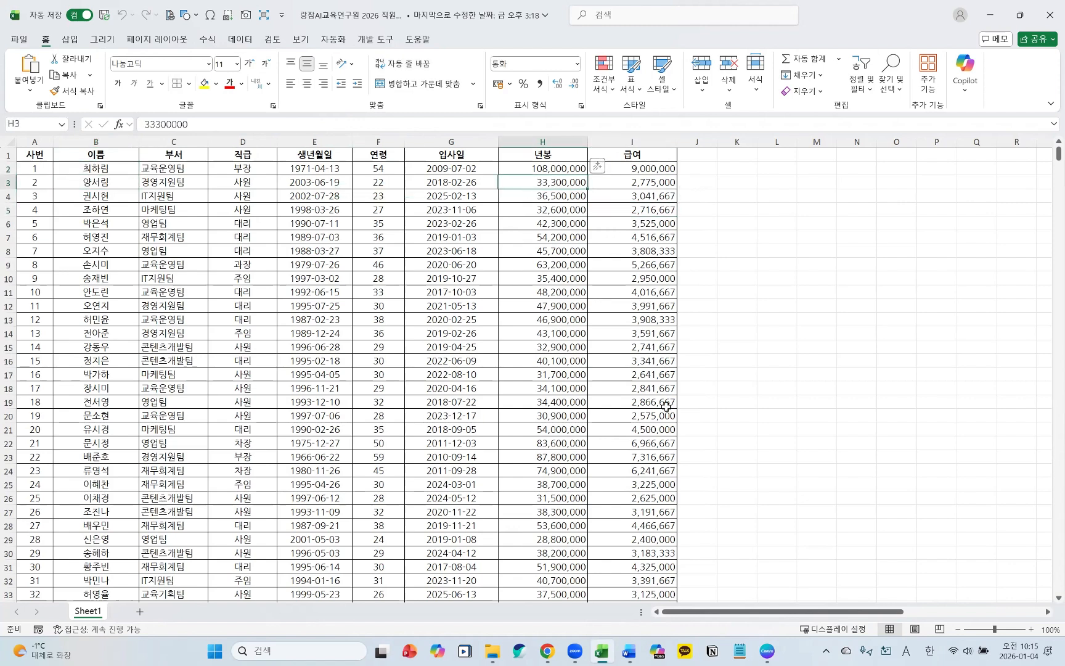
# Step: Switch to the 연봉계약서 template in Word and examine its opening paragraph and Article 1 at 130% zoom
pyautogui.click(630, 649)
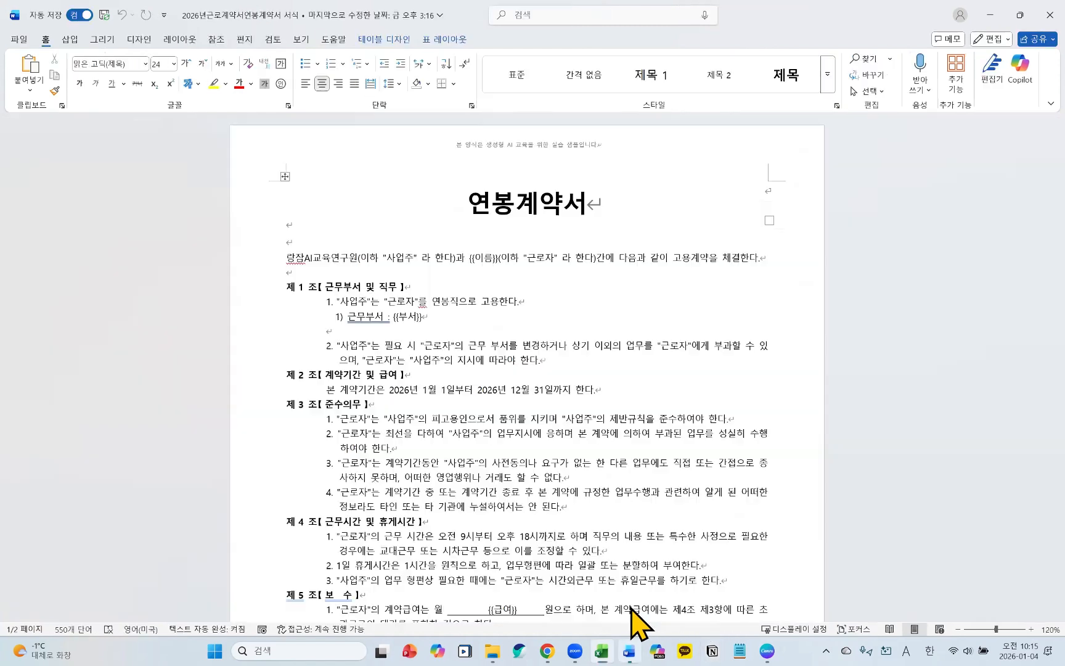
pyautogui.click(521, 333)
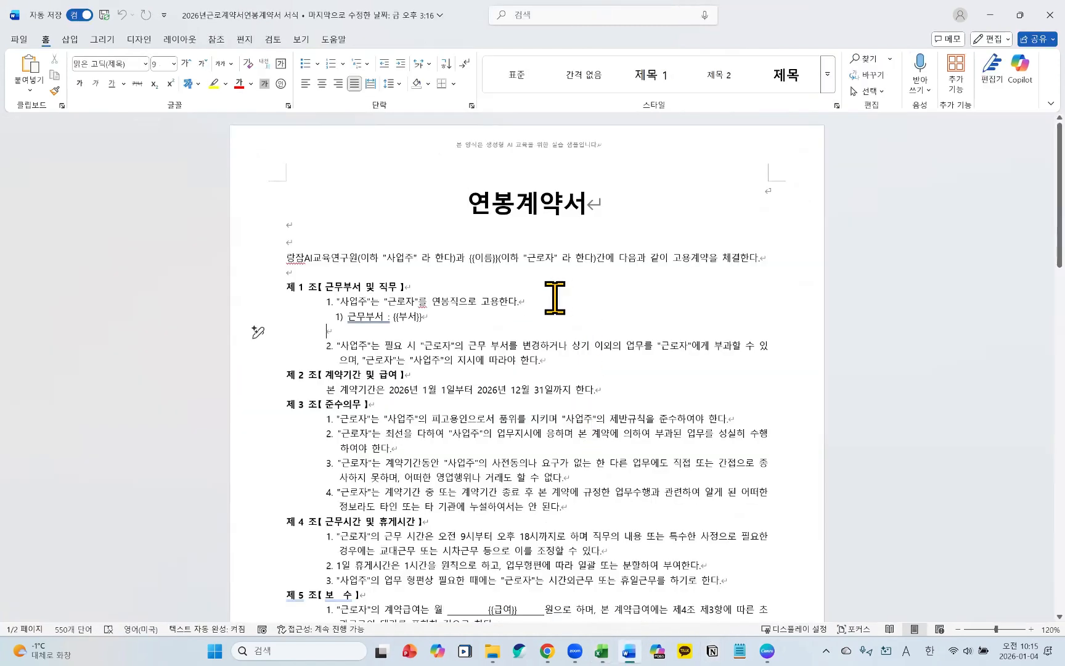
pyautogui.click(346, 282)
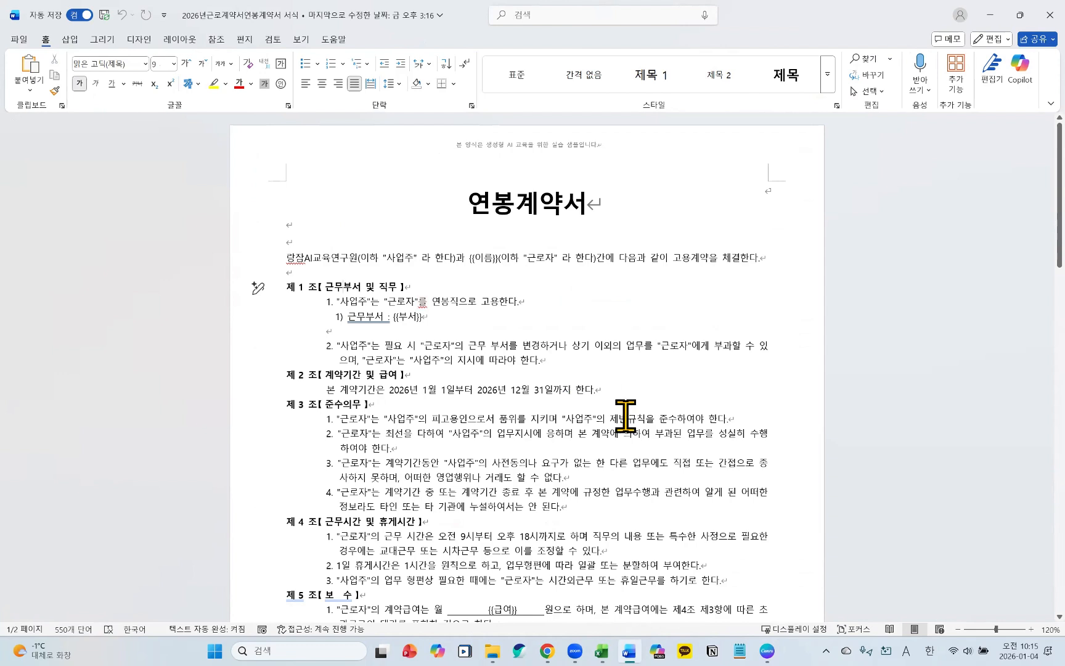
pyautogui.keyDown('ctrl'); pyautogui.scroll(1, 626, 417); pyautogui.keyUp('ctrl')
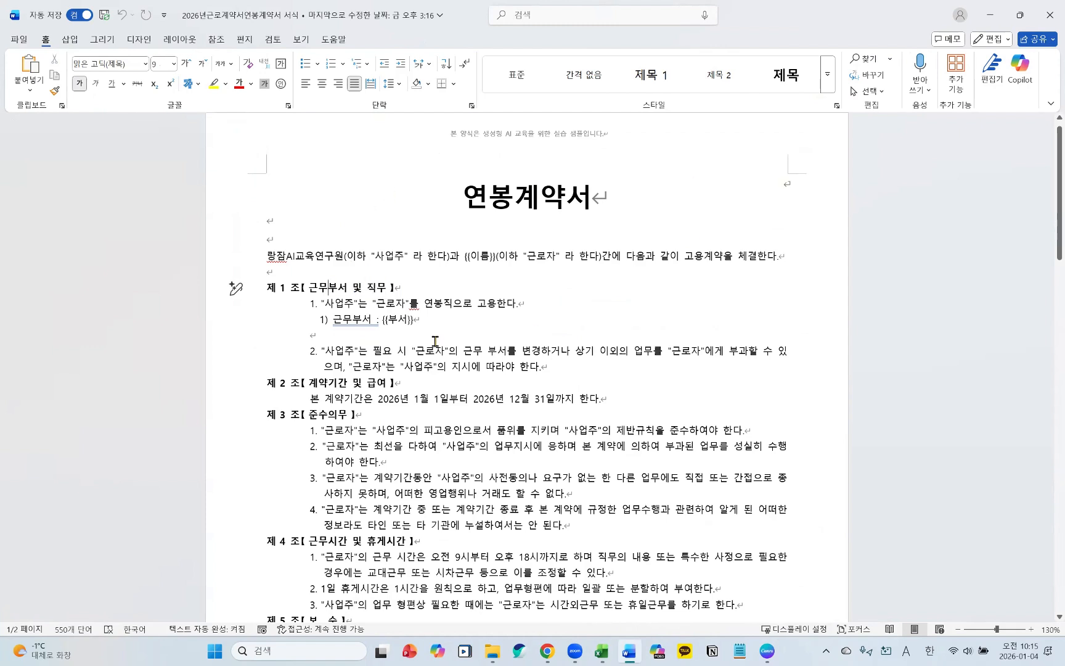
pyautogui.click(356, 256)
pyautogui.press('Down')
pyautogui.click(467, 308)
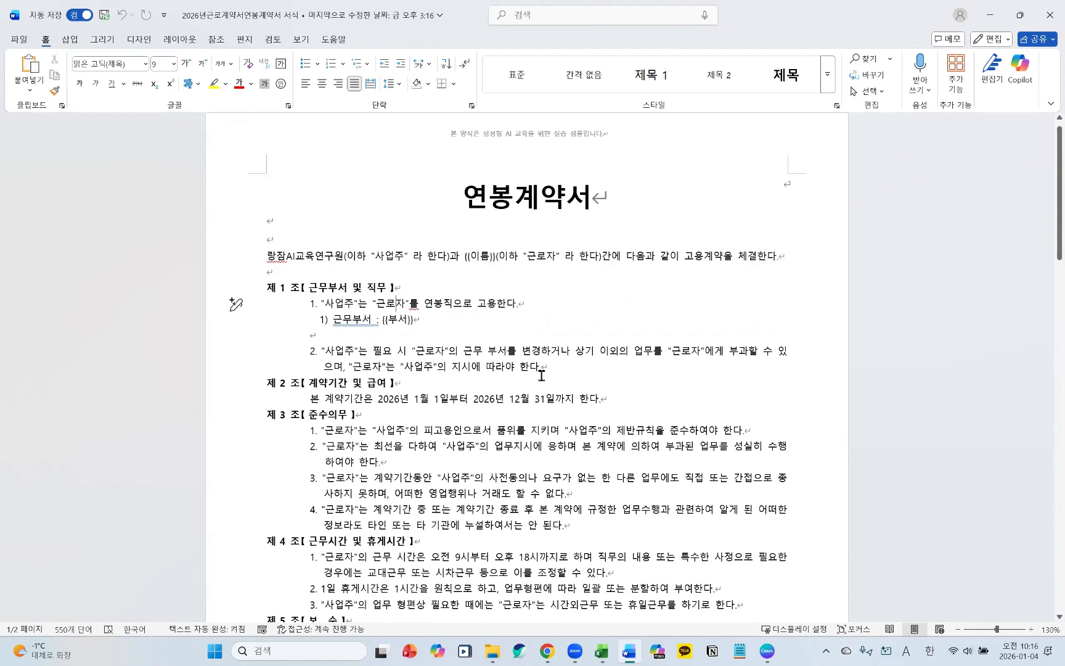
# Step: Examine the {{이름}} placeholder in the opening paragraph, the contract period in Article 2 and the {{급여}} placeholder in Article 5
pyautogui.scroll(-2, 541, 375)
pyautogui.click(459, 179)
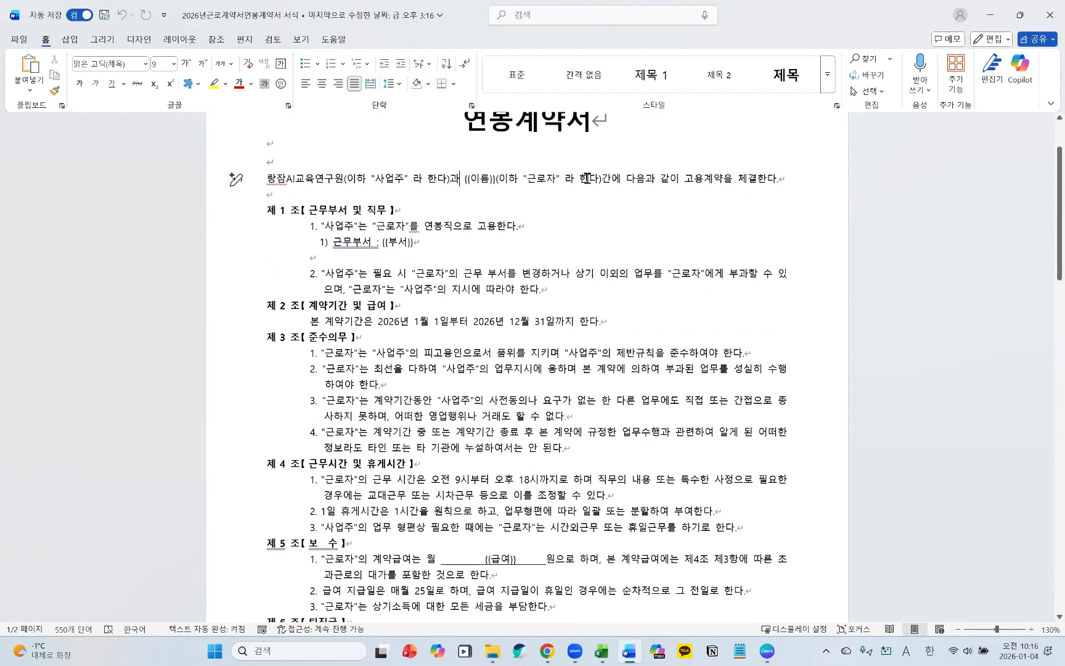
pyautogui.click(497, 180)
pyautogui.click(434, 322)
pyautogui.click(378, 323)
pyautogui.scroll(1, 670, 386)
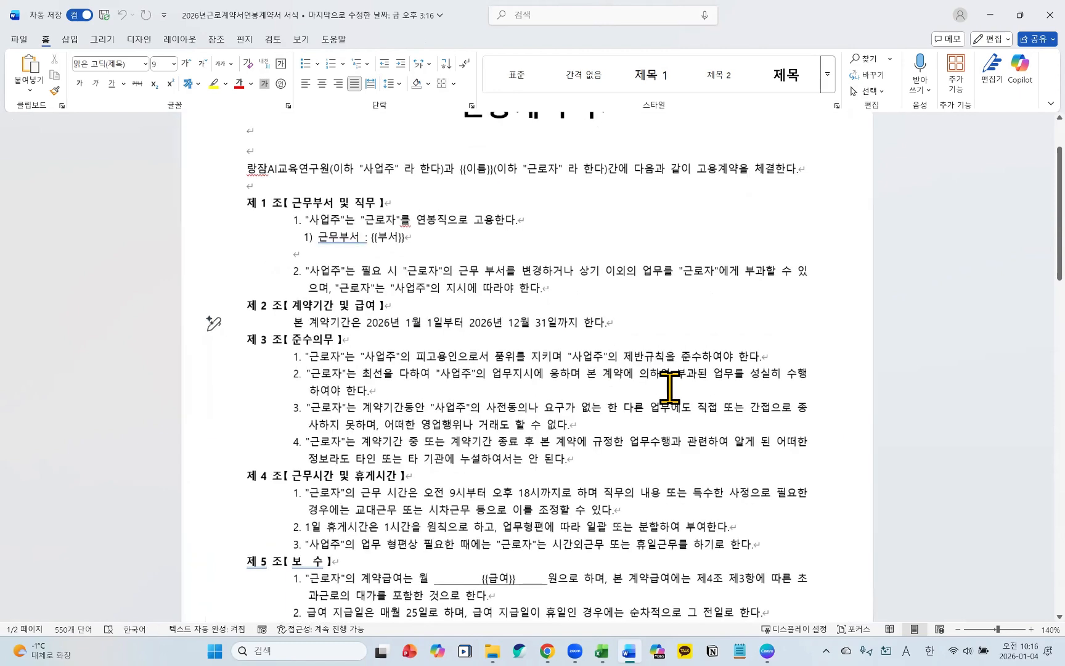
pyautogui.click(452, 578)
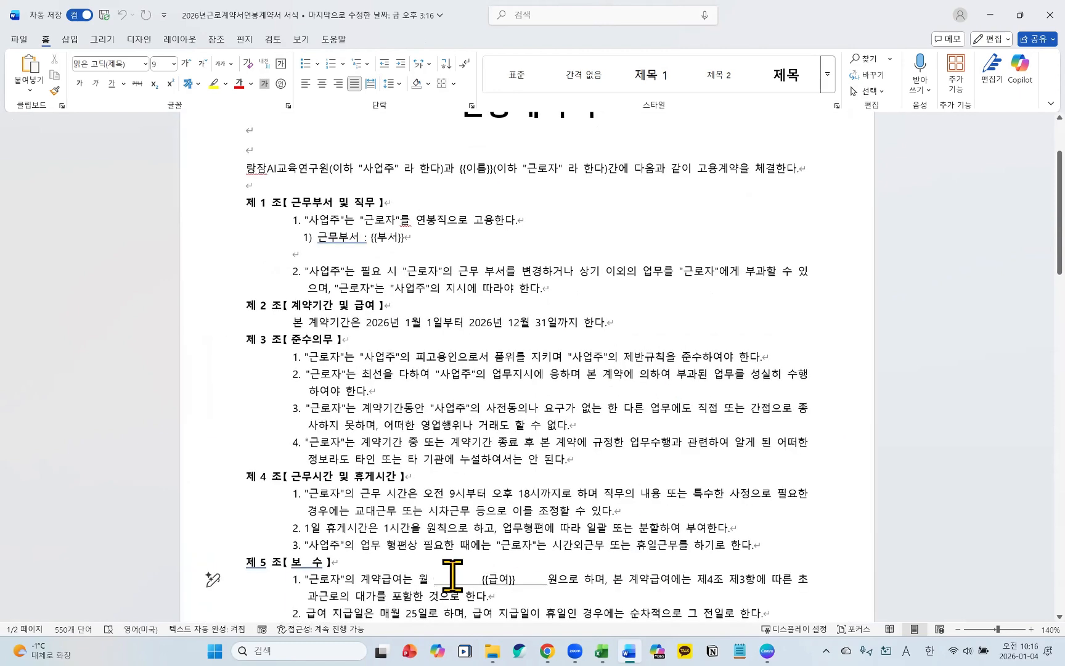
pyautogui.scroll(-3, 452, 578)
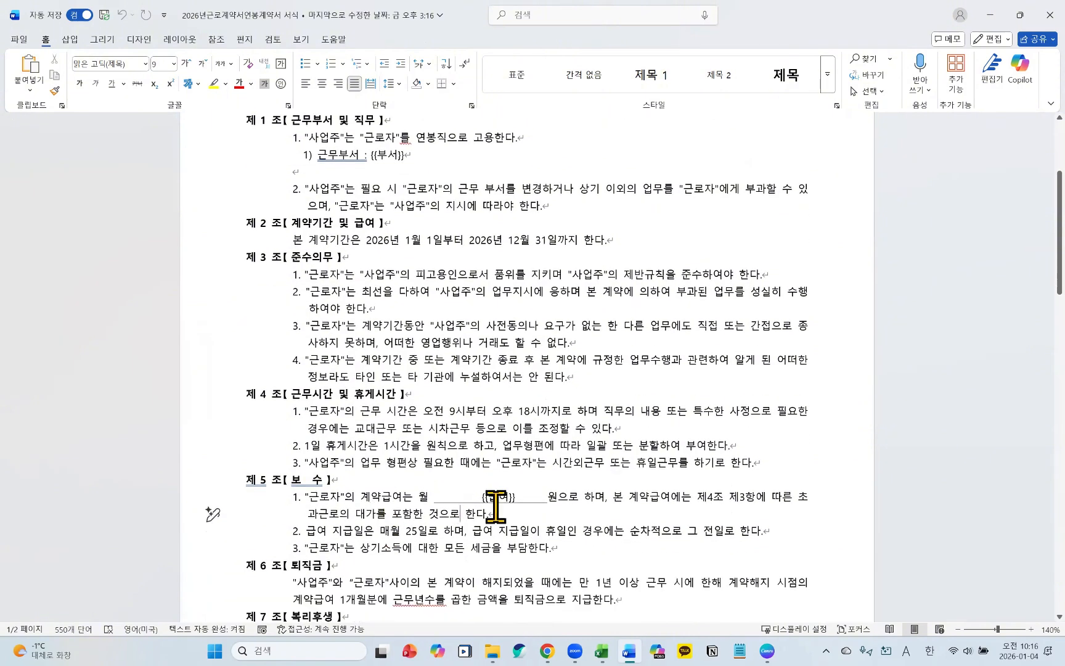
pyautogui.click(356, 496)
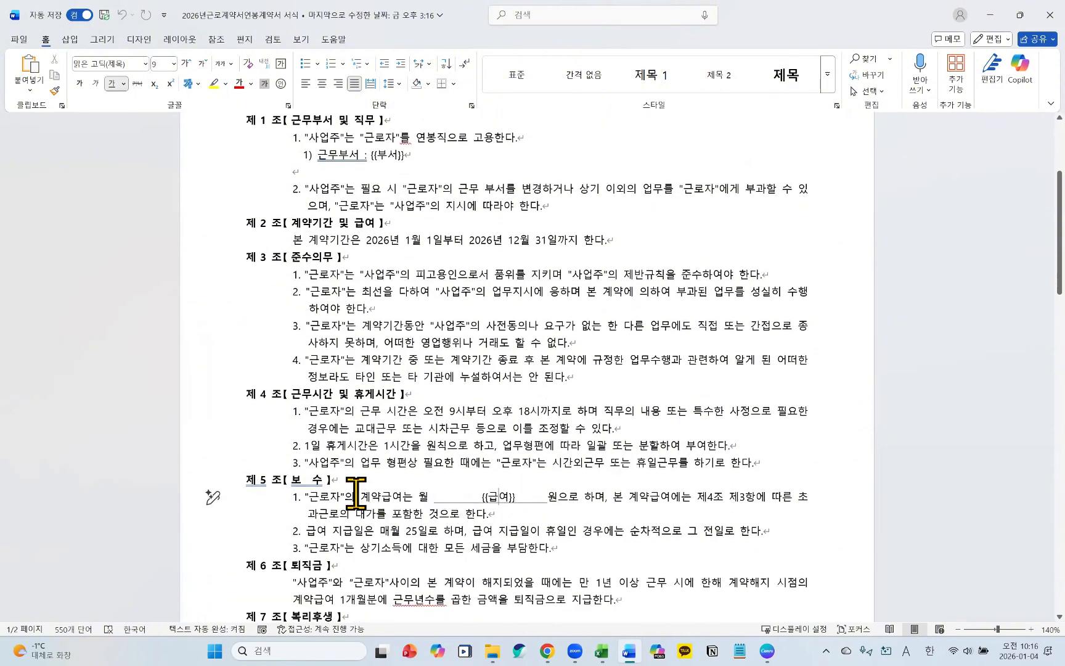
pyautogui.click(509, 497)
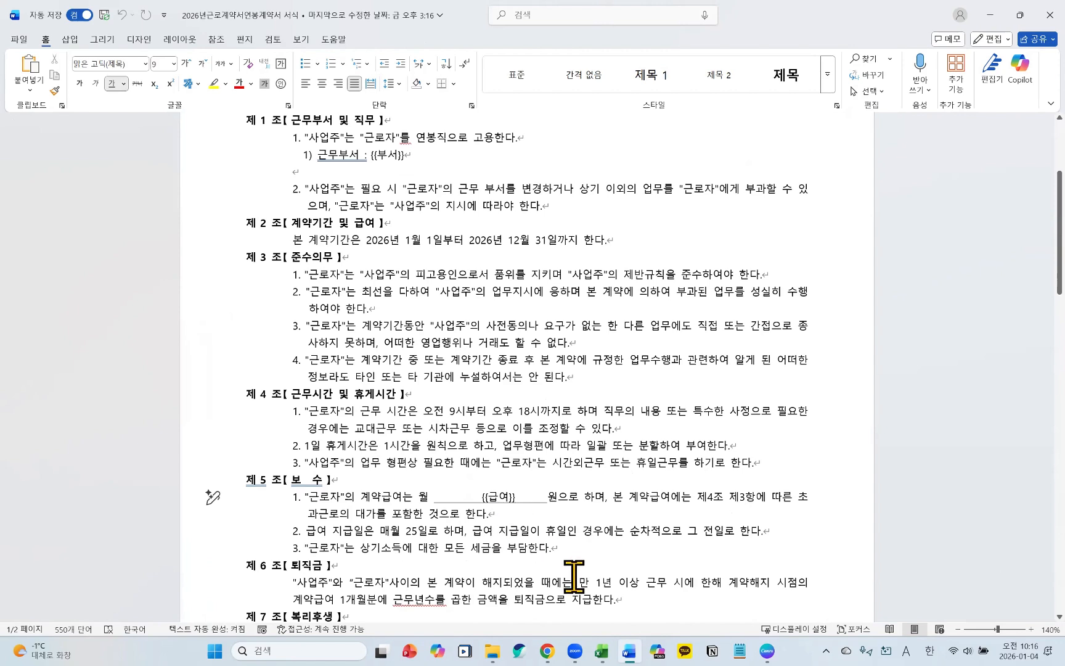
# Step: Switch to the employee workbook in Excel and check the name, 급여 and 부서 cells that correspond to the contract placeholders
pyautogui.click(601, 650)
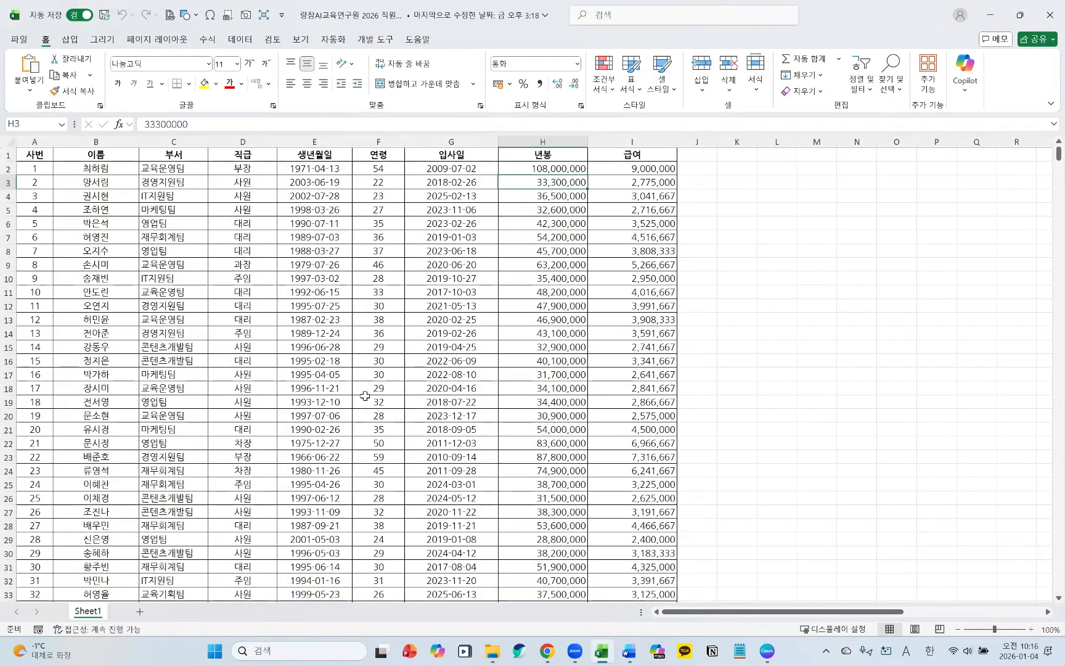
pyautogui.click(110, 168)
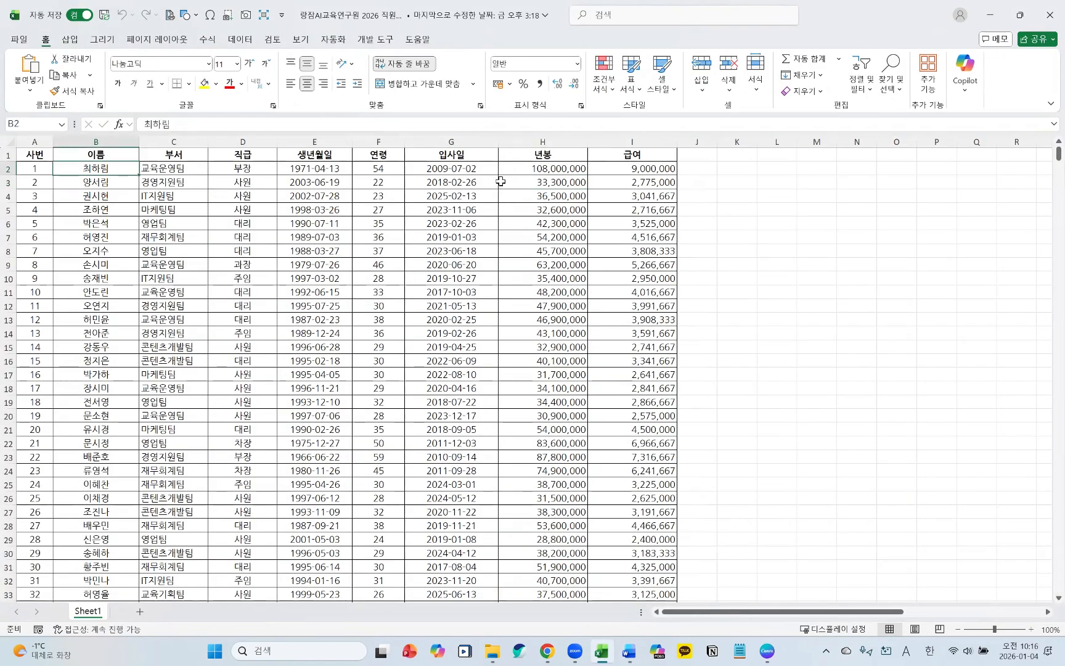
pyautogui.click(668, 172)
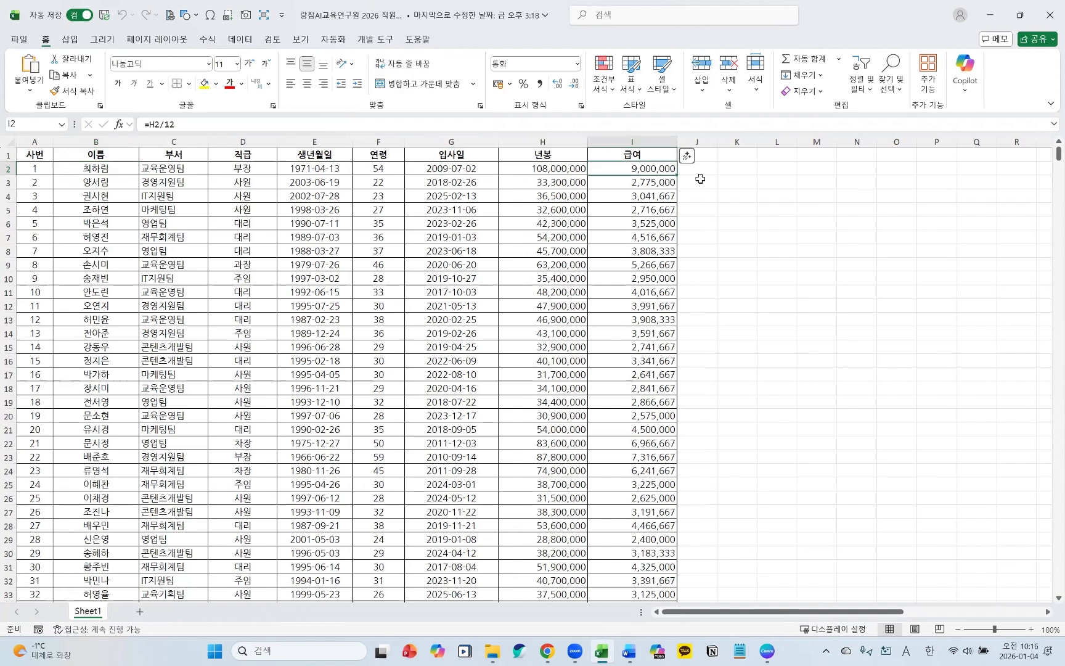
pyautogui.press('Down')
pyautogui.press('Down')
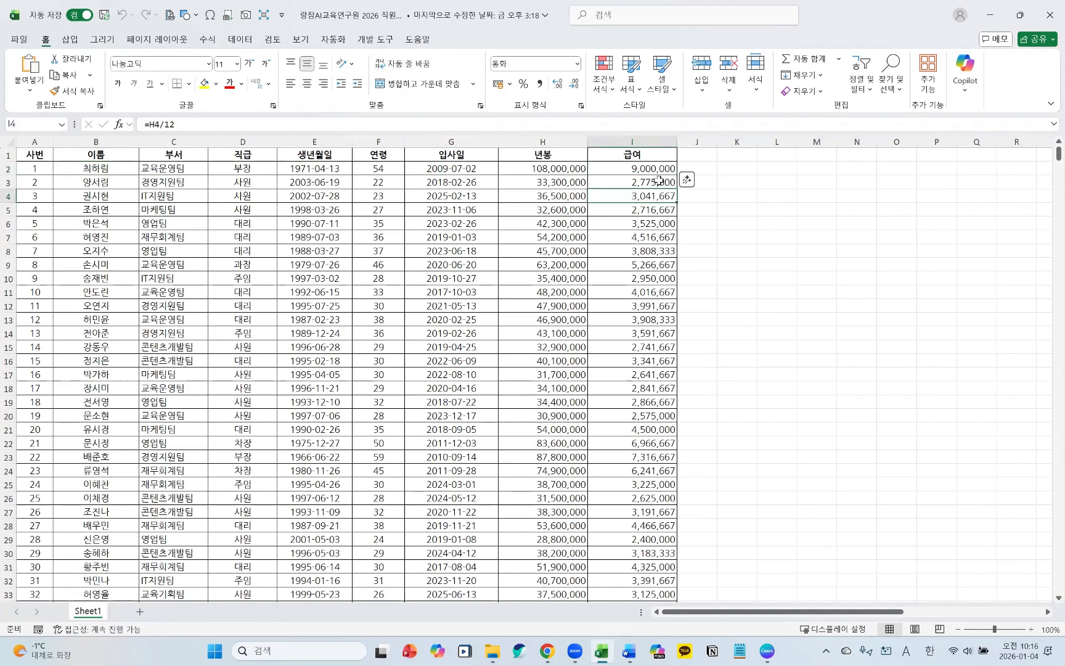
pyautogui.click(658, 170)
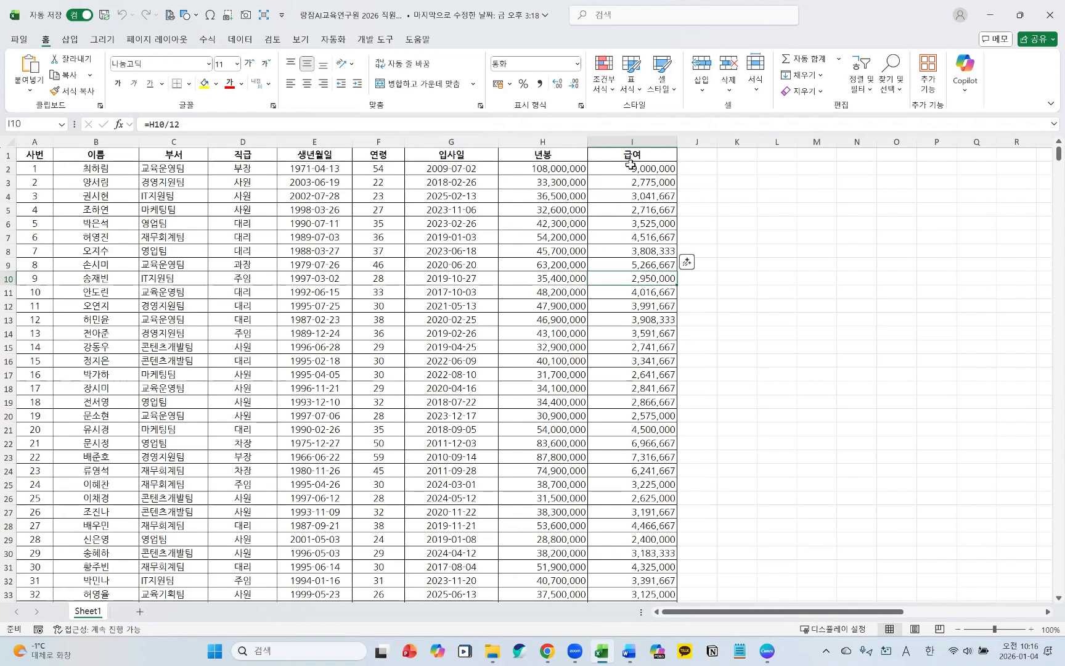
pyautogui.click(177, 170)
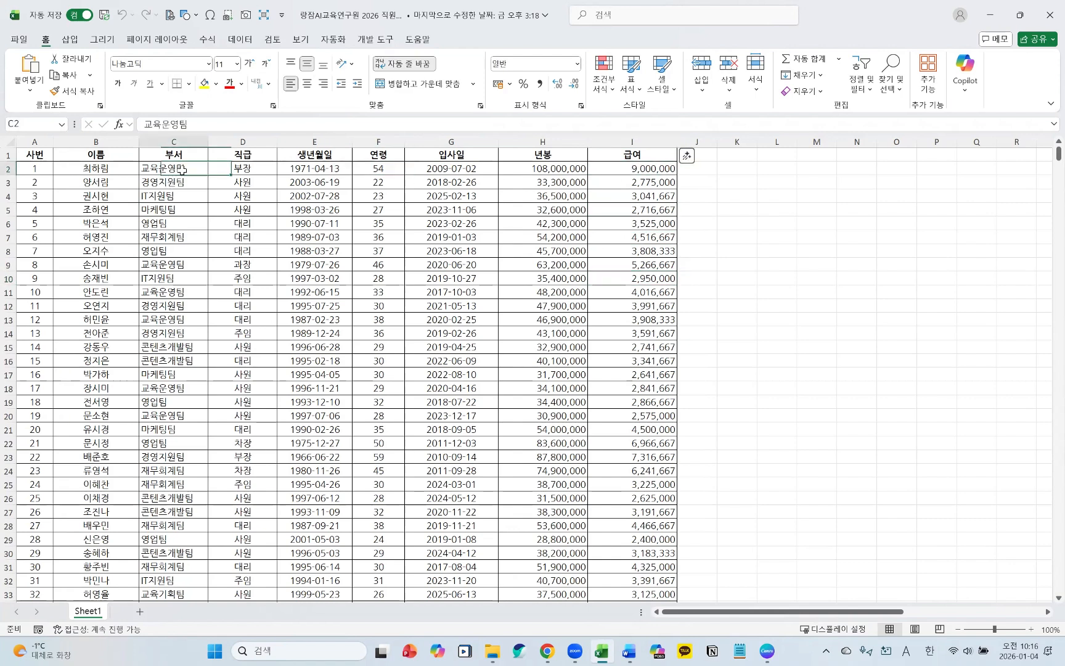
# Step: Return to the Word contract template and review the remaining articles through the signature block with the {{부서}} and {{이름}} placeholders
pyautogui.hotkey('alt', 'Tab')
pyautogui.scroll(-2, 444, 503)
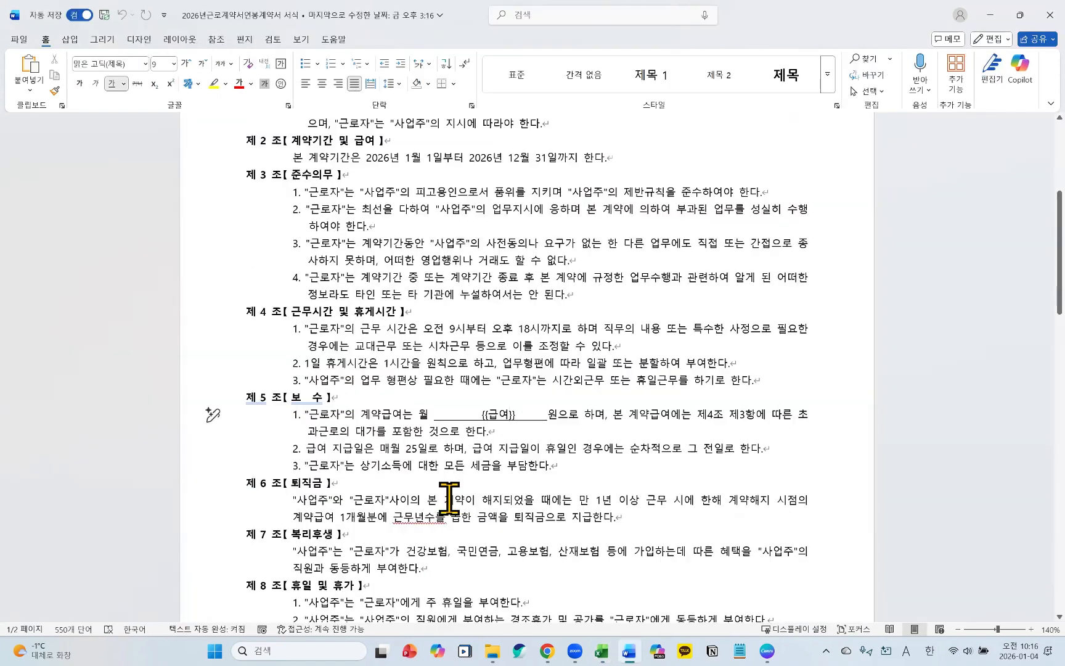
pyautogui.scroll(2, 449, 498)
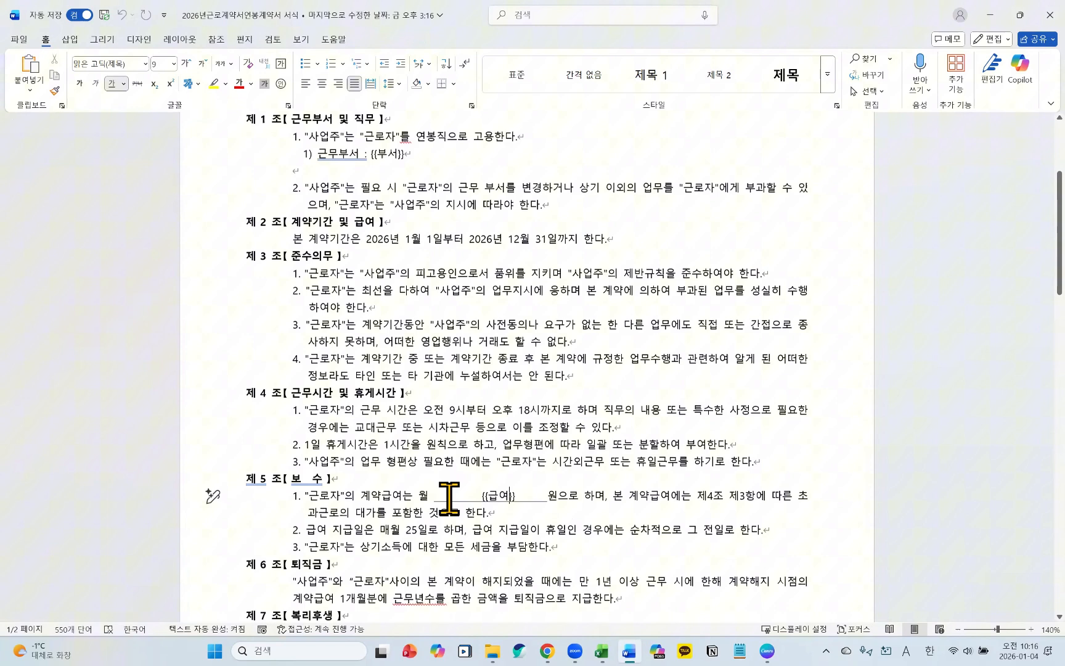
pyautogui.click(487, 325)
pyautogui.scroll(-8, 503, 351)
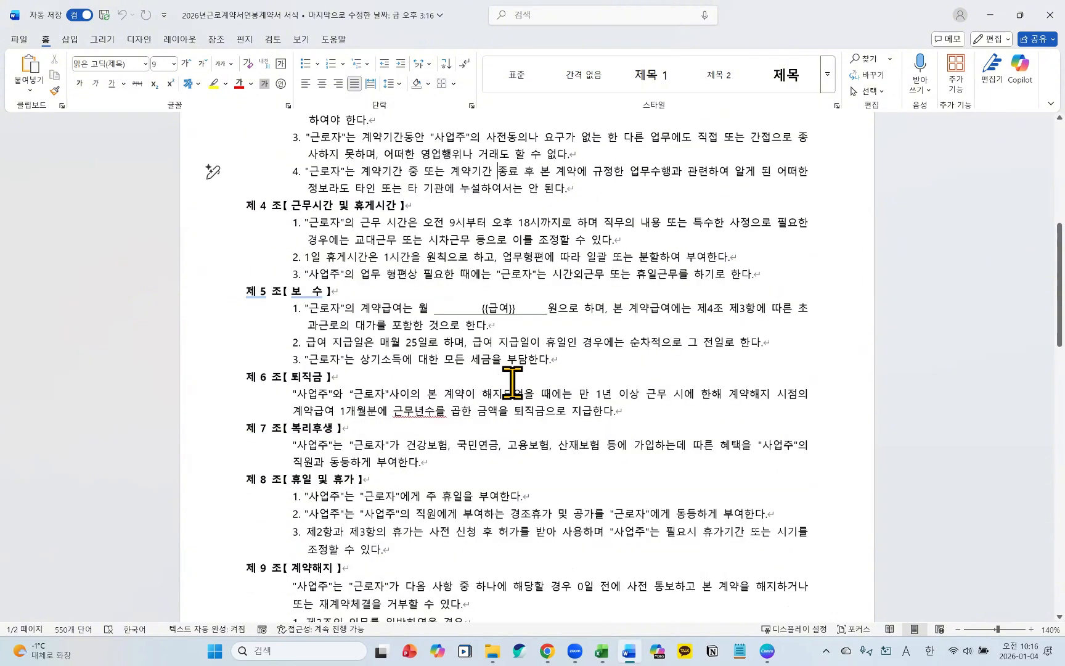
pyautogui.scroll(-20, 561, 468)
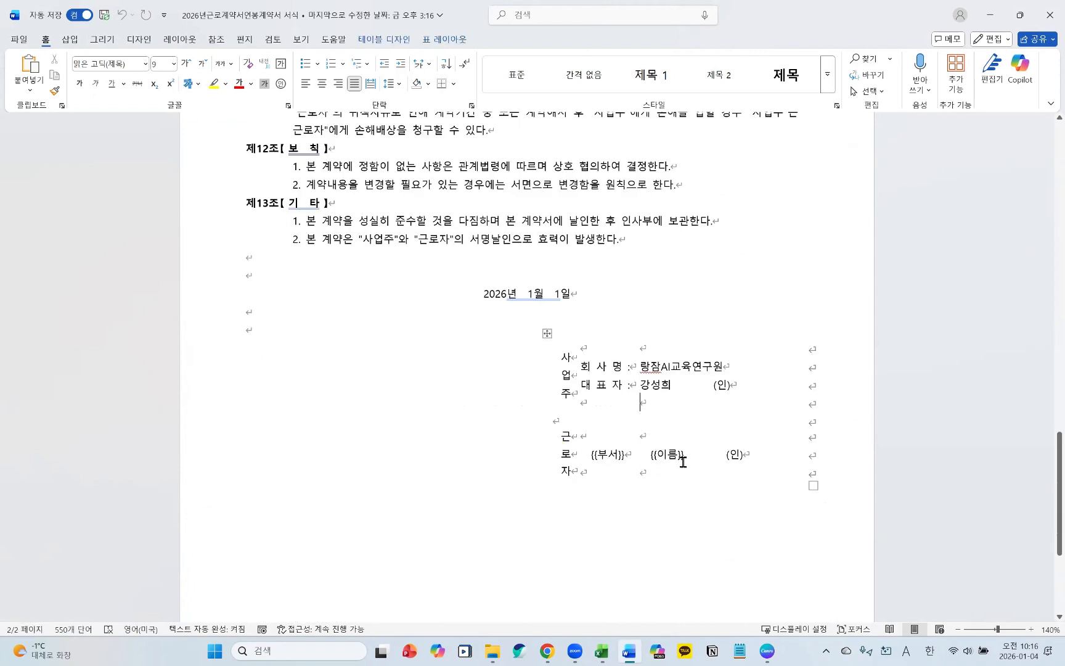
# Step: Examine the company name and representative lines in the employer's signature block of the contract template
pyautogui.click(581, 470)
pyautogui.click(652, 369)
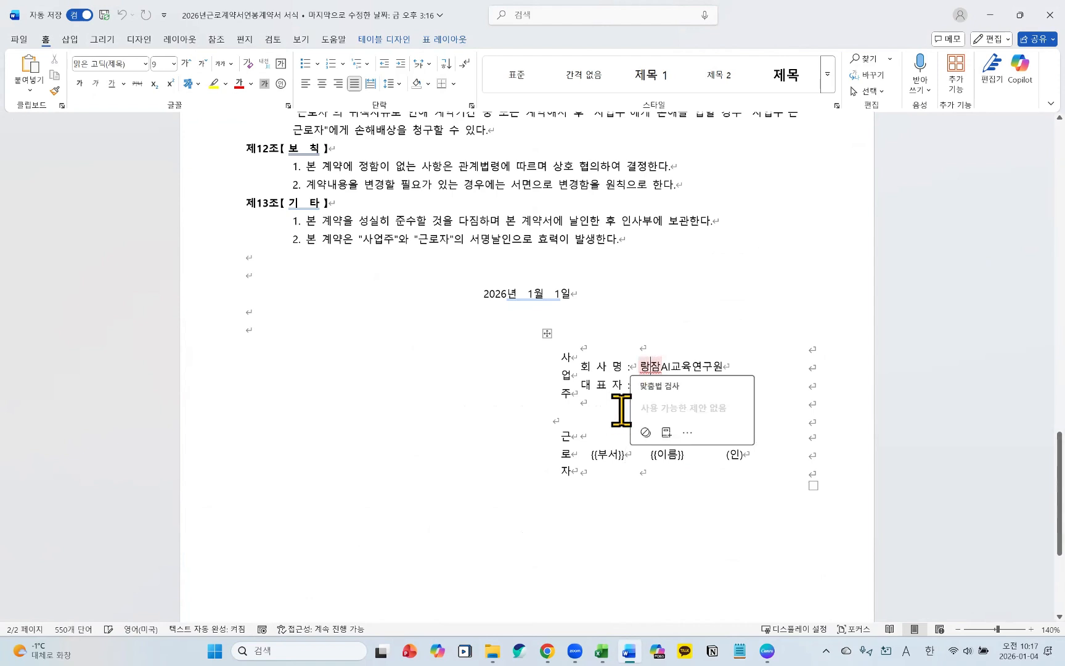
pyautogui.click(741, 370)
pyautogui.click(690, 391)
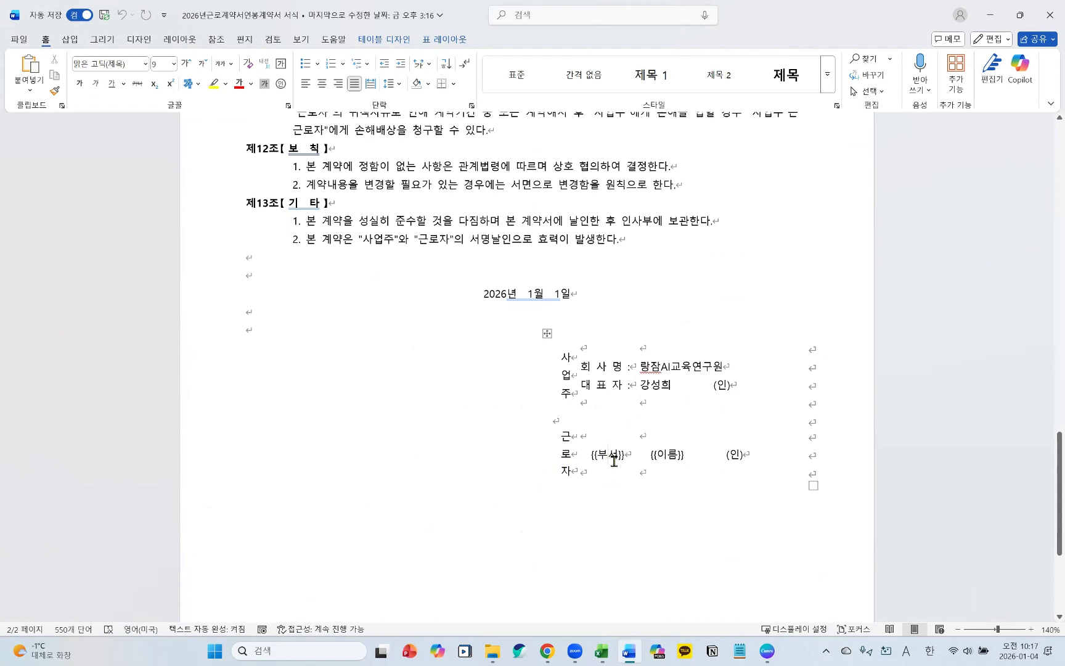
# Step: Compare the {{부서}} and {{이름}} signature placeholders with the employee workbook's columns, and return to the contract's opening articles in Word
pyautogui.hotkey('alt', 'Tab')
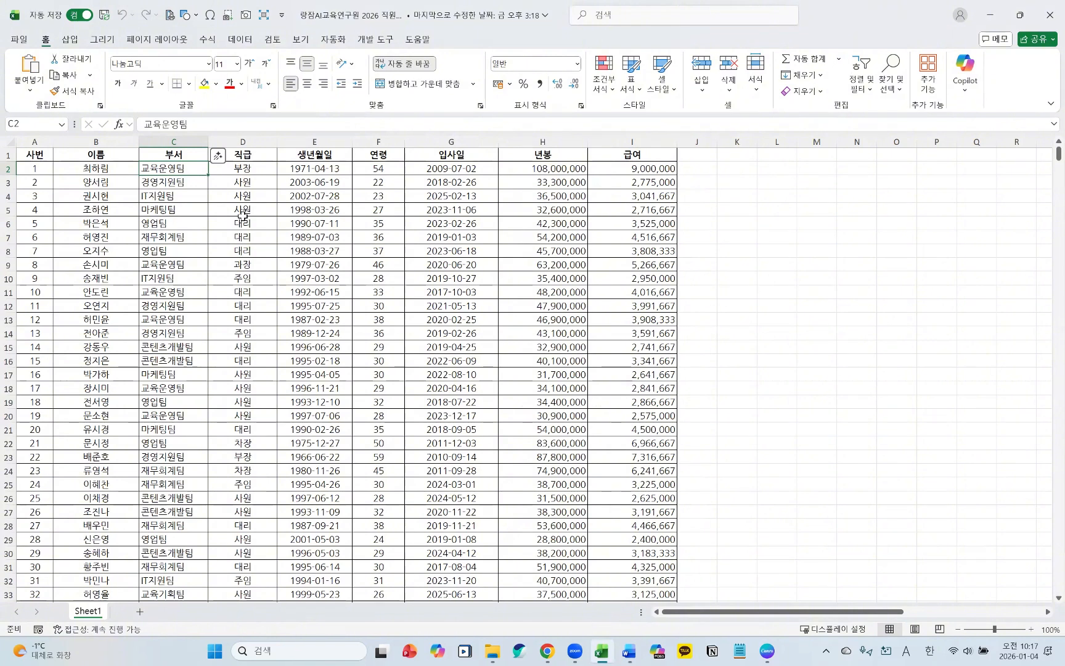
pyautogui.hotkey('alt', 'Tab')
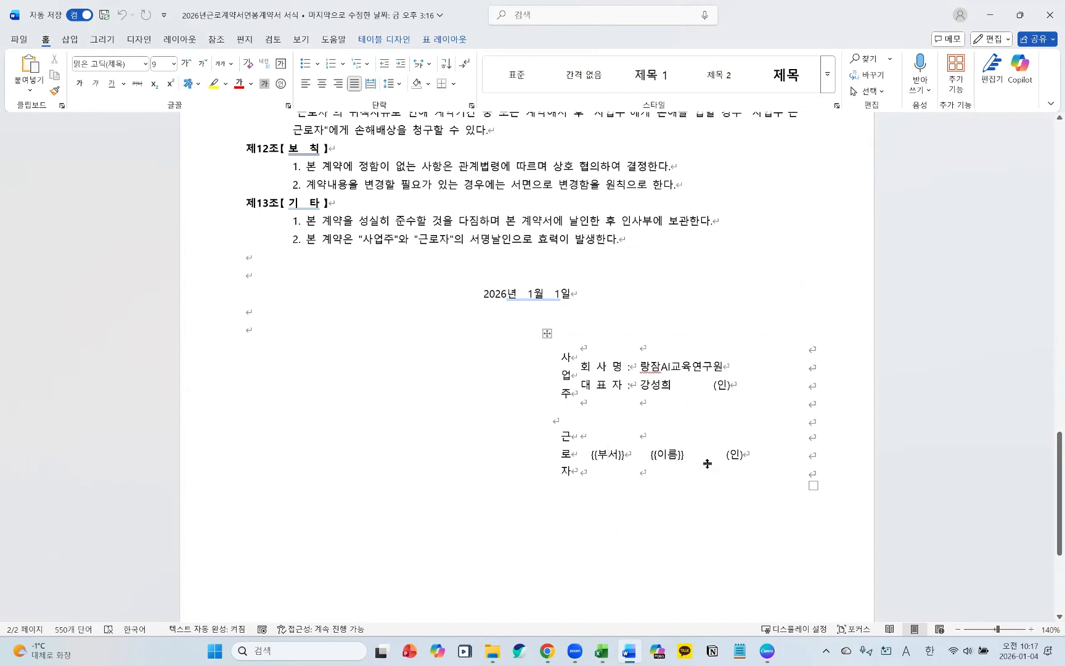
pyautogui.scroll(15, 707, 463)
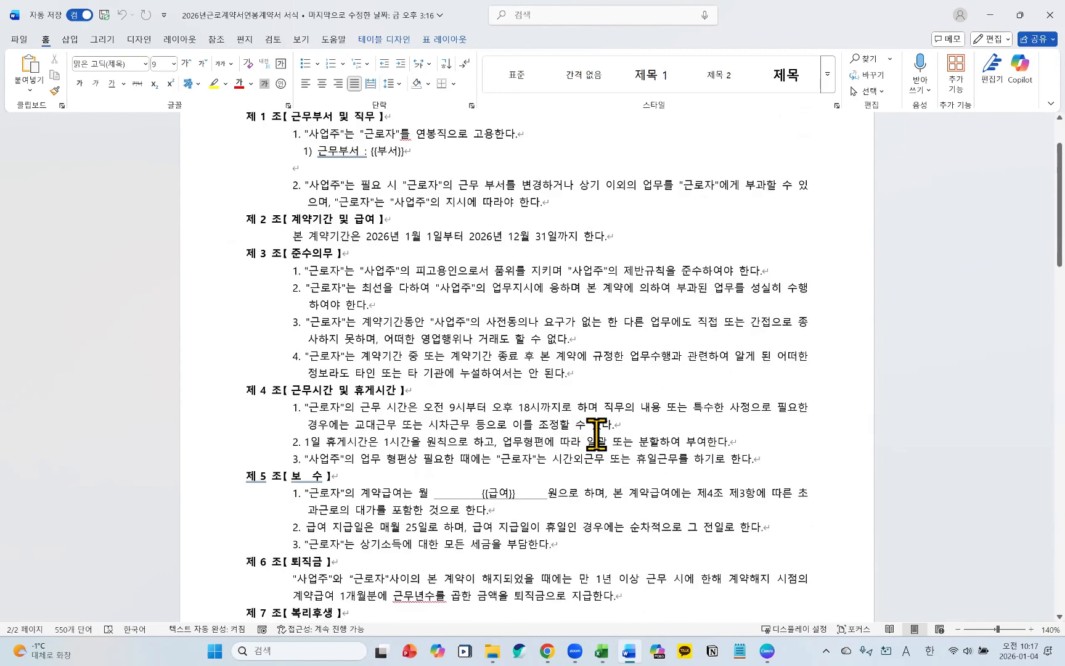
pyautogui.scroll(3, 597, 435)
# Step: Switch to the employee workbook in Excel and check the first employee's 연봉, 급여, 부서 and 직급 cells
pyautogui.click(604, 650)
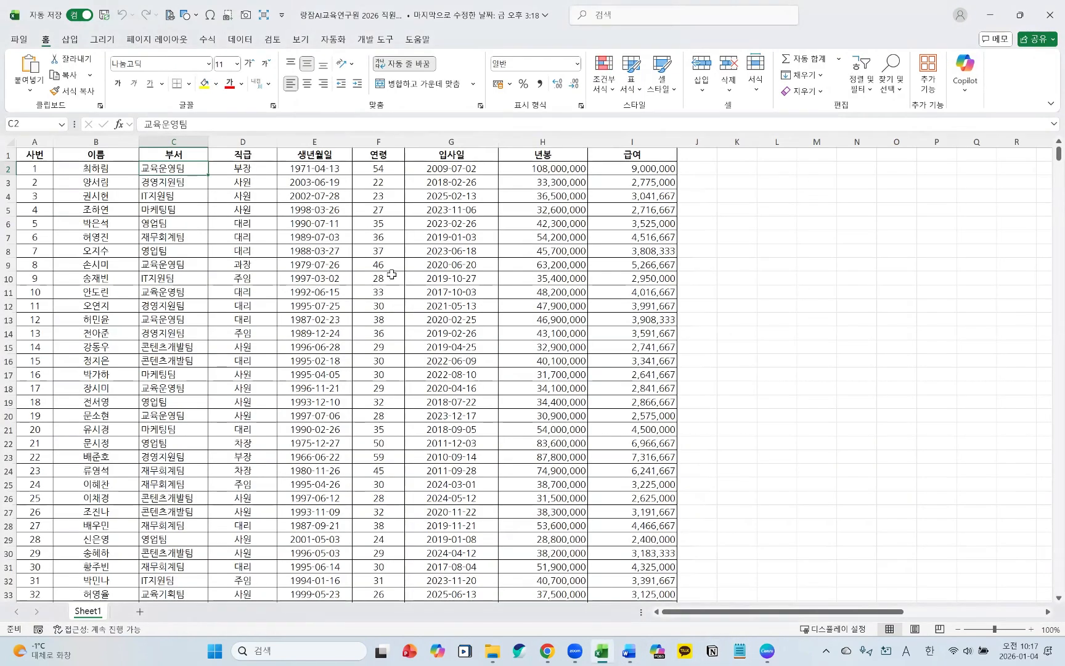
pyautogui.click(573, 171)
pyautogui.click(623, 169)
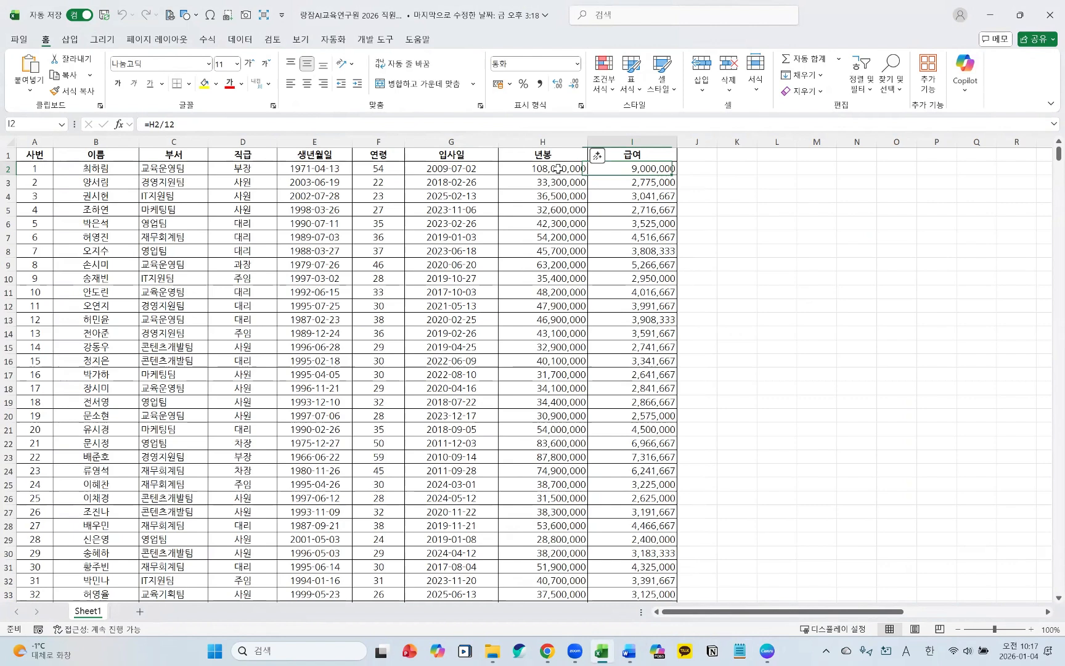
pyautogui.click(165, 168)
pyautogui.click(663, 169)
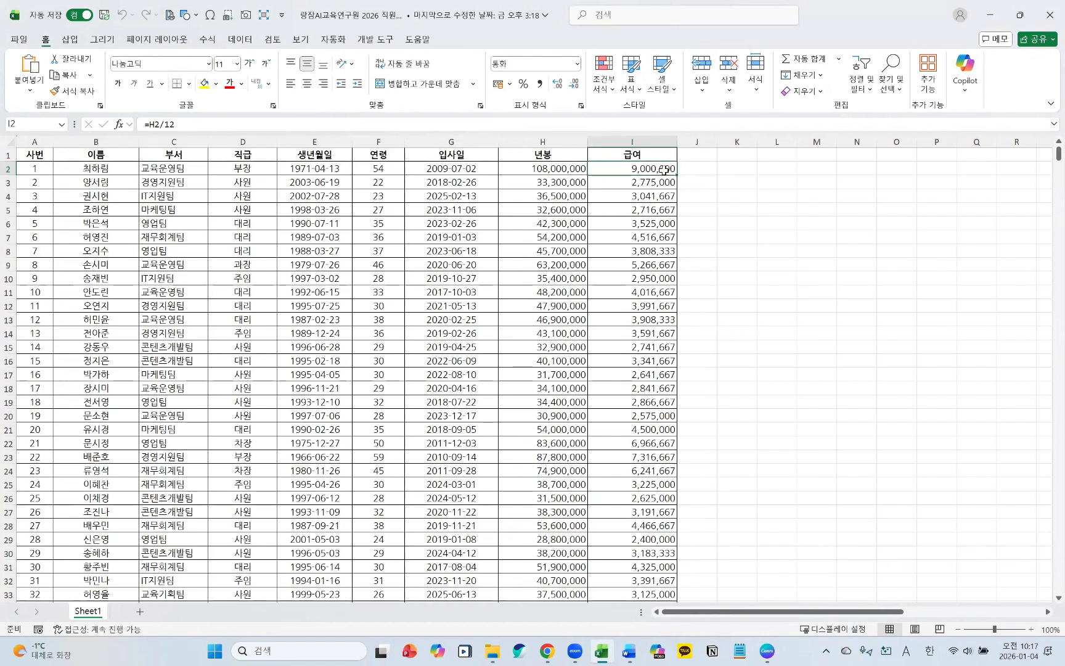
pyautogui.click(252, 171)
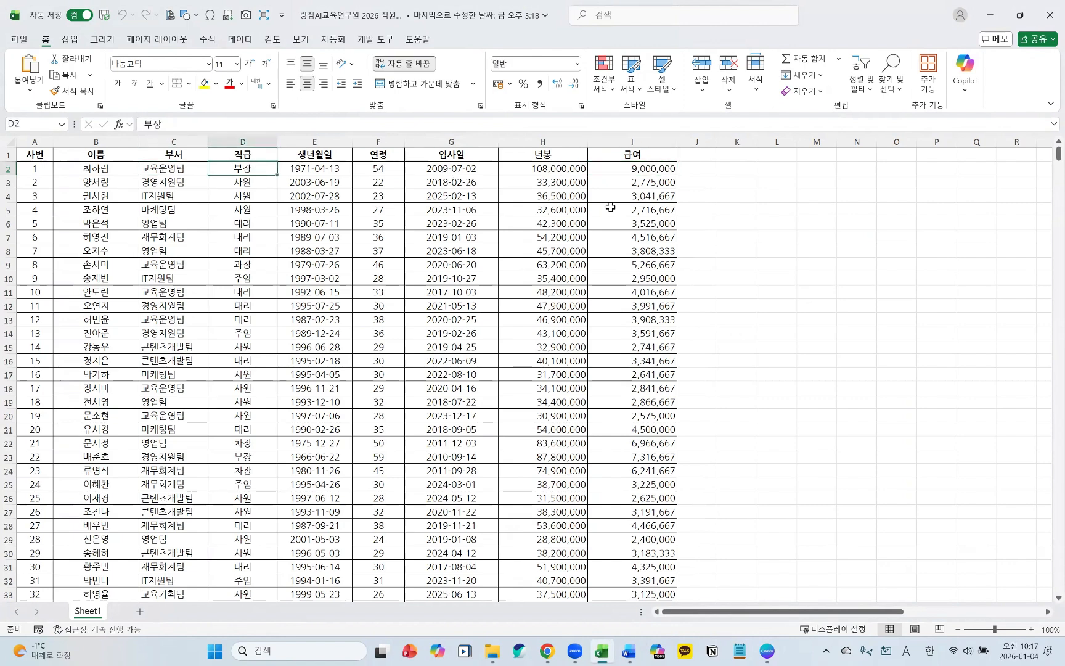
# Step: Return to the Word contract template and review the placeholders from the opening paragraph through Article 5
pyautogui.hotkey('alt', 'Tab')
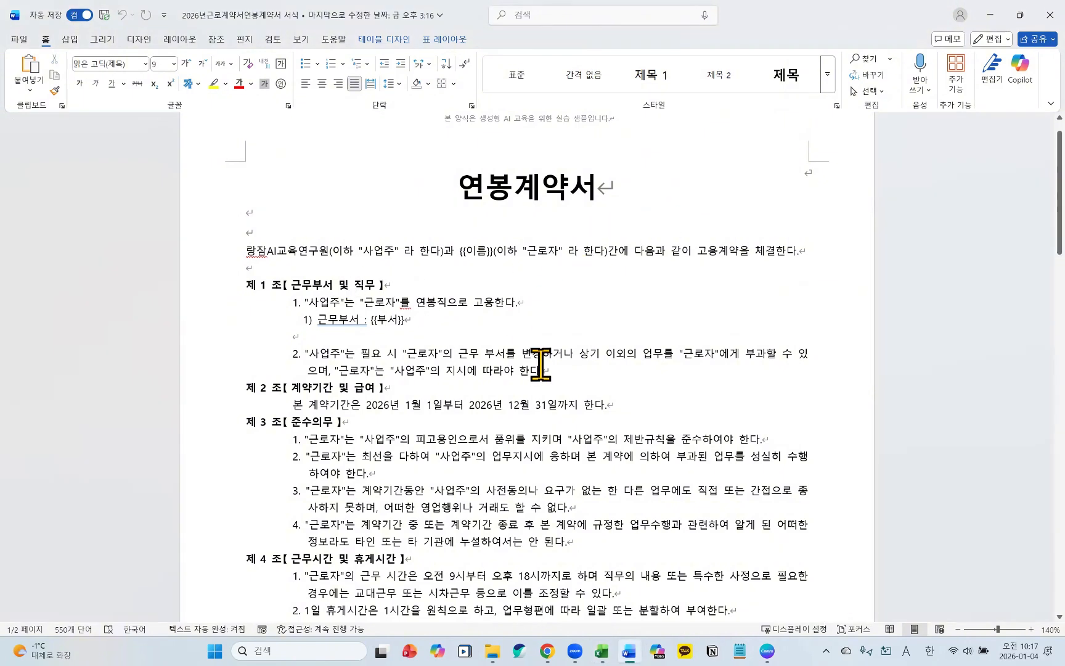
pyautogui.scroll(-1, 541, 363)
pyautogui.scroll(-1, 540, 363)
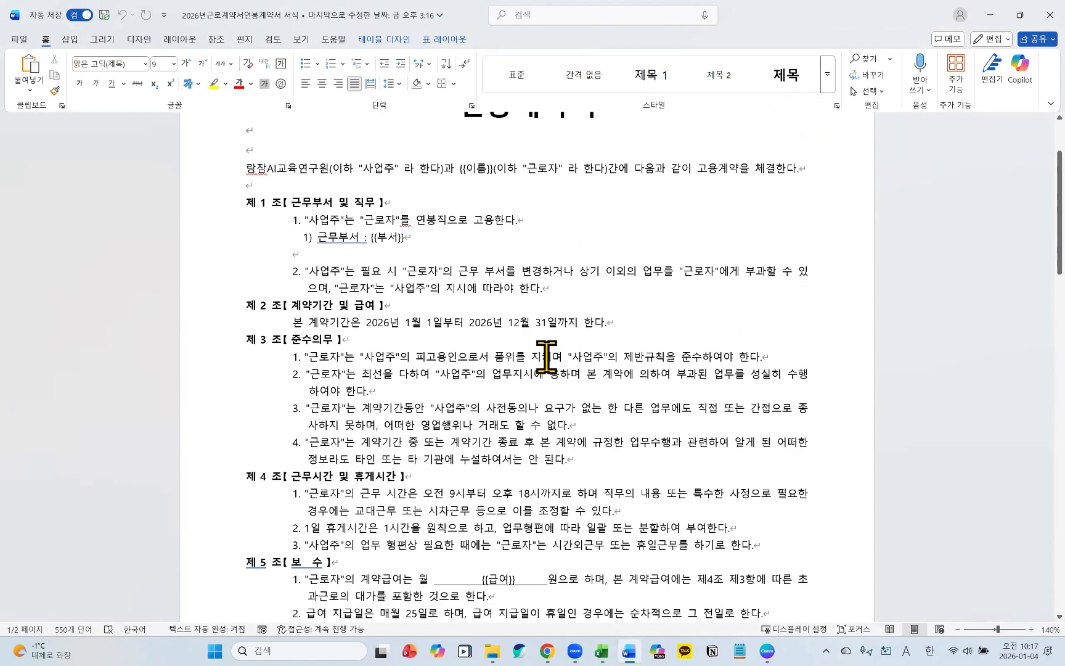
# Step: Switch to the employee workbook in Excel and inspect the 급여 formulas in several rows down the employee list
pyautogui.hotkey('alt', 'Tab')
pyautogui.click(646, 180)
pyautogui.click(642, 268)
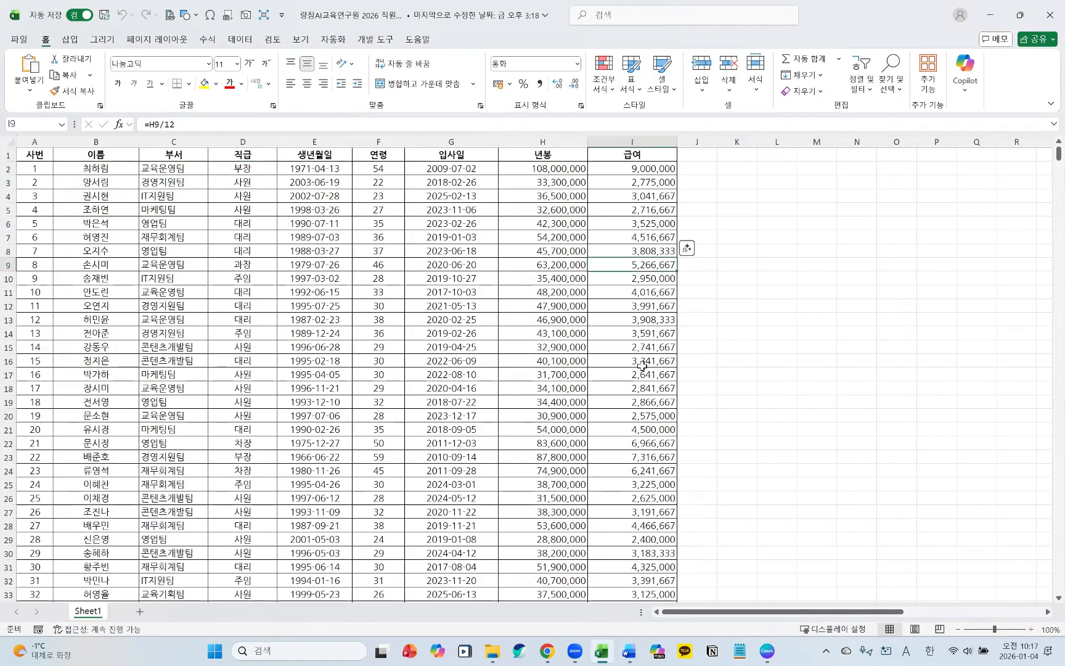
pyautogui.click(648, 429)
pyautogui.click(616, 123)
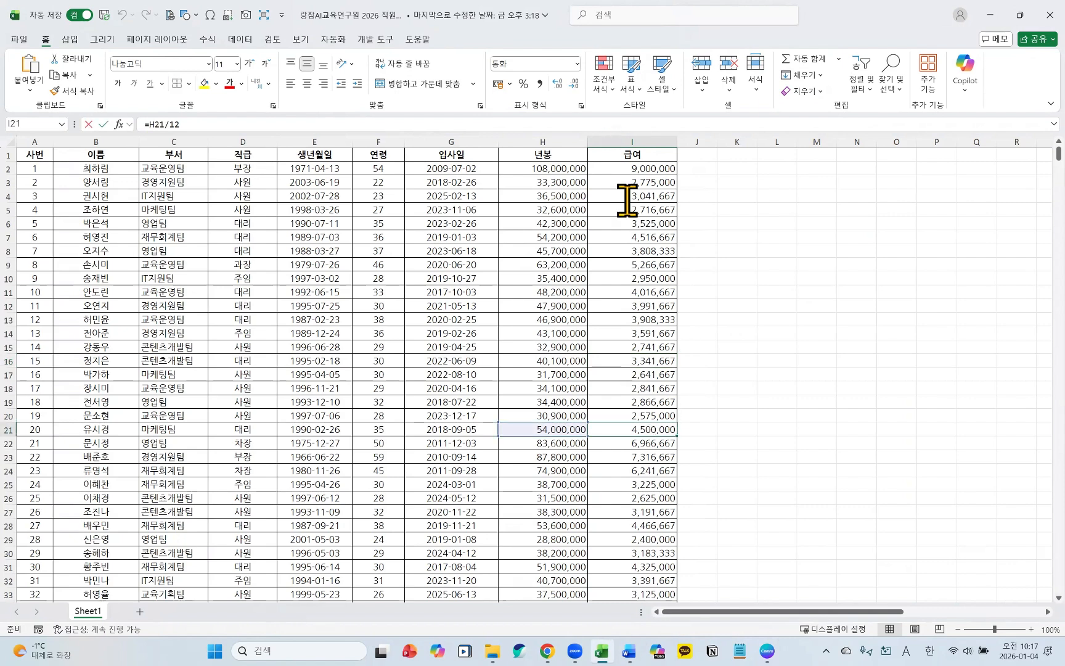
pyautogui.click(642, 280)
pyautogui.click(649, 372)
pyautogui.click(632, 415)
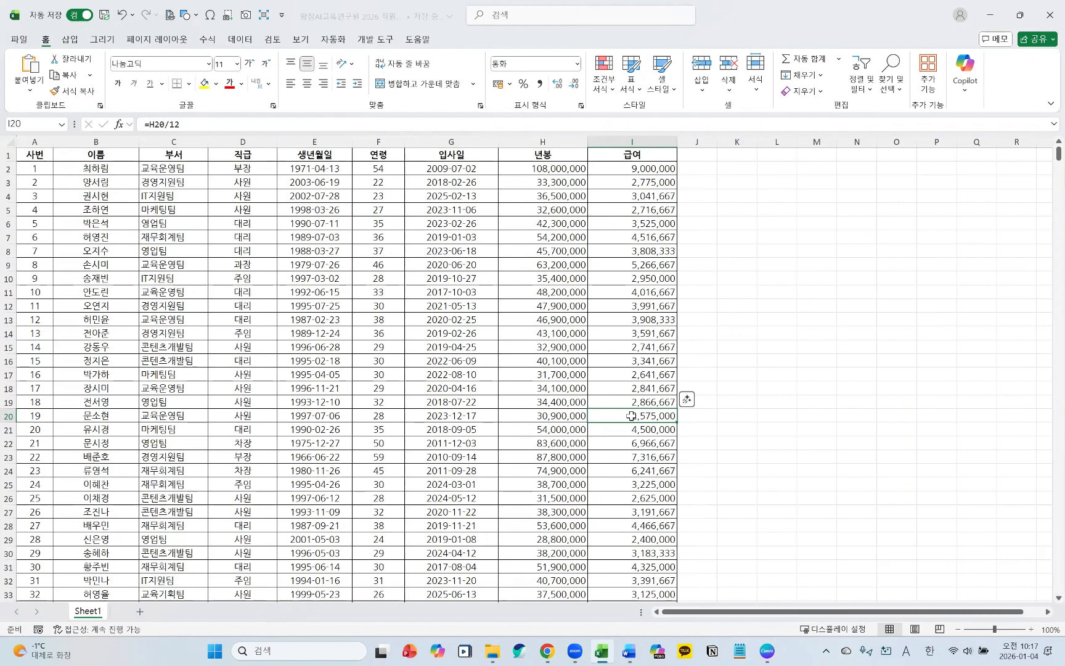
pyautogui.click(661, 223)
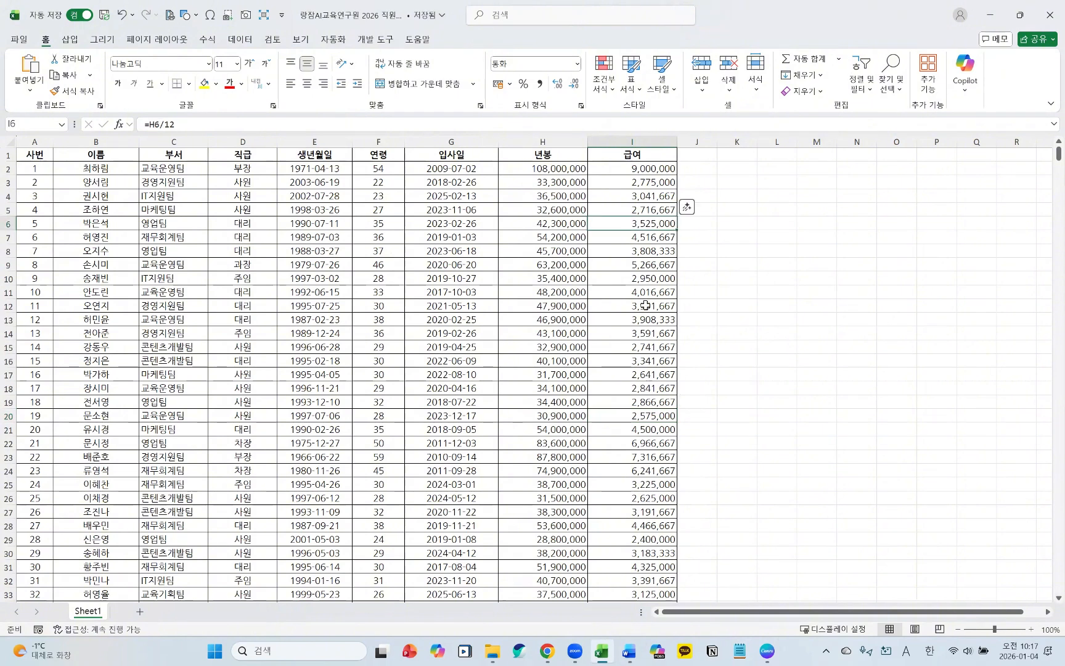
pyautogui.click(644, 306)
pyautogui.scroll(-18, 611, 402)
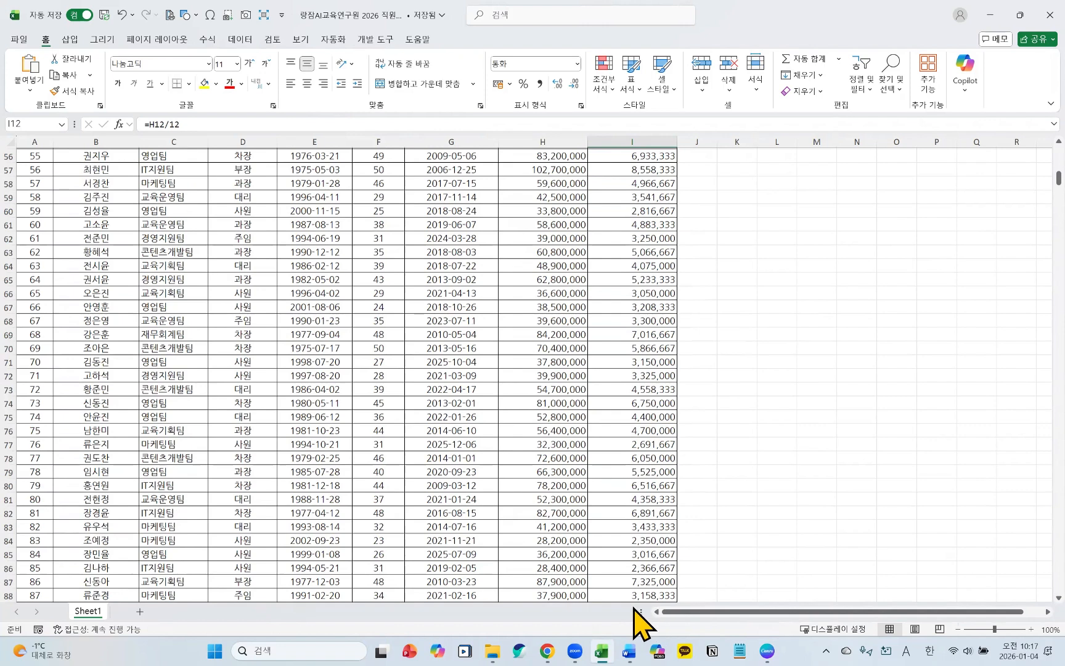
# Step: Switch to the Word contract template and look over Articles 3 to 8 and the 연봉계약서 title
pyautogui.click(629, 650)
pyautogui.scroll(-3, 642, 500)
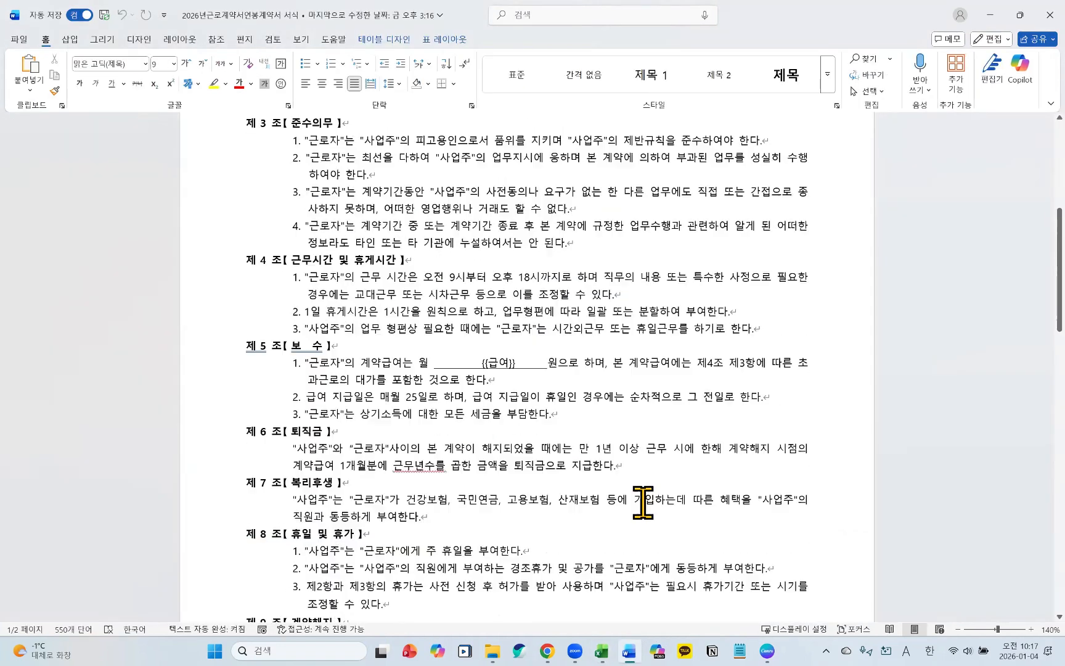
pyautogui.scroll(5, 528, 343)
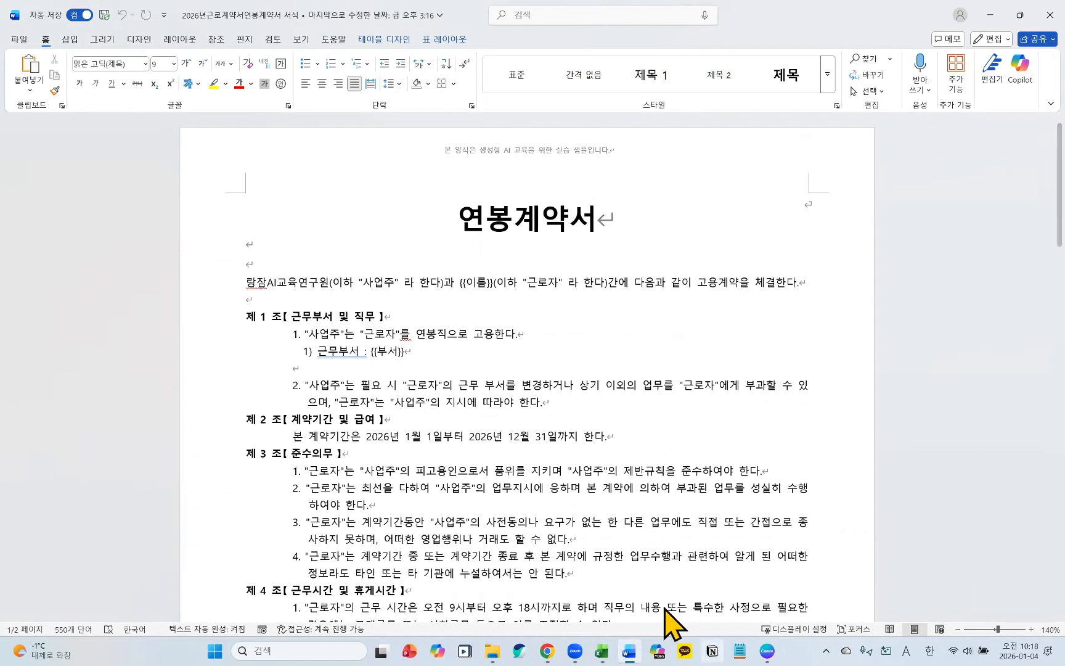
# Step: Switch to the employee workbook in Excel and look through the numbered employee rows from the first record onward
pyautogui.click(601, 651)
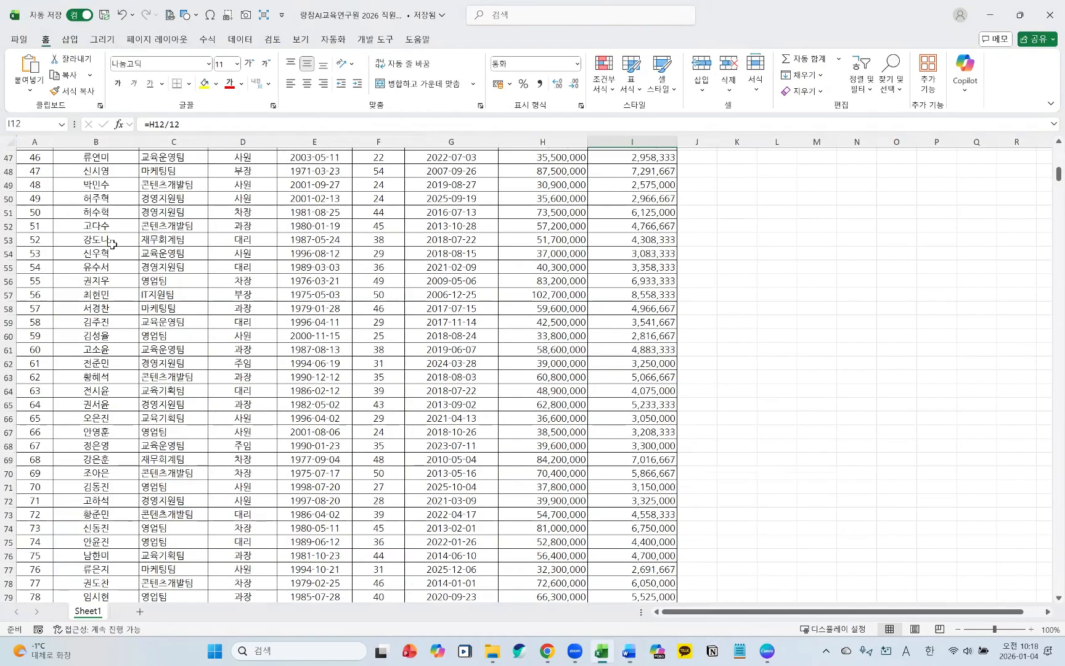
pyautogui.click(154, 241)
pyautogui.scroll(15, 111, 241)
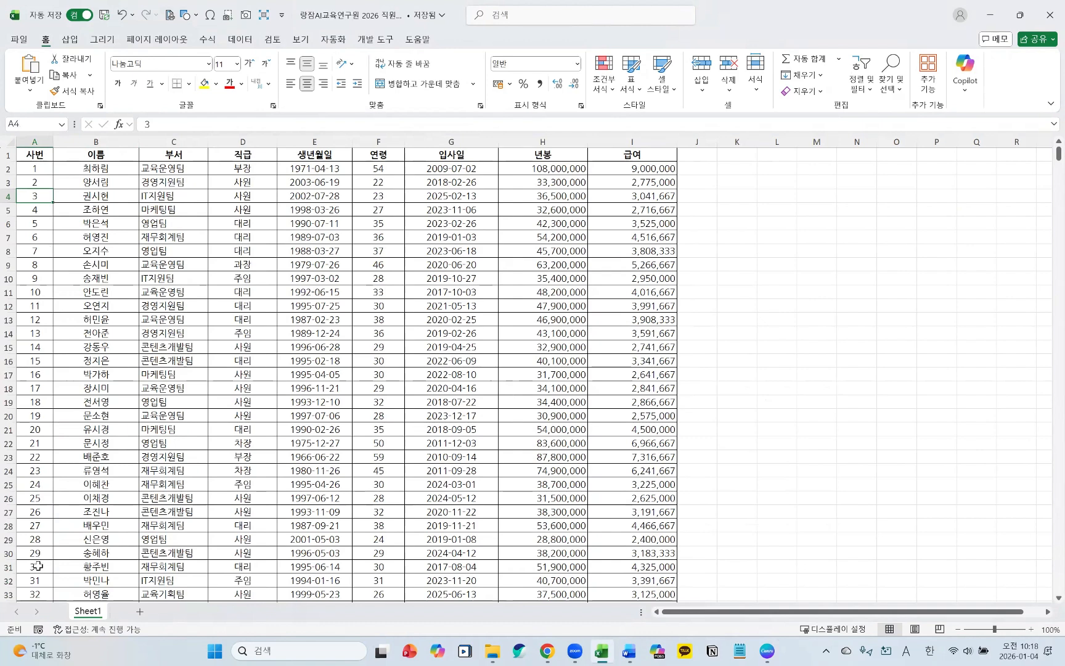
pyautogui.scroll(-20, 40, 562)
pyautogui.scroll(20, 237, 430)
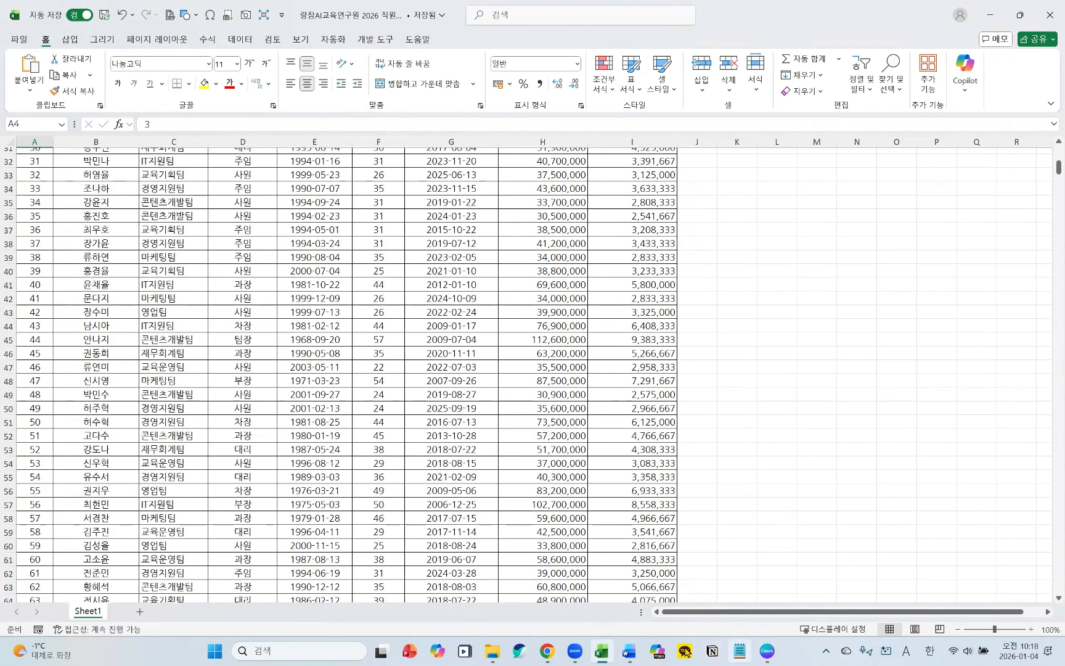
# Step: Switch to the Canva presentation and view slide 4 on ChatGPT Codex and slide 5 on AI work automation
pyautogui.moveTo(556, 652)
pyautogui.click(767, 650)
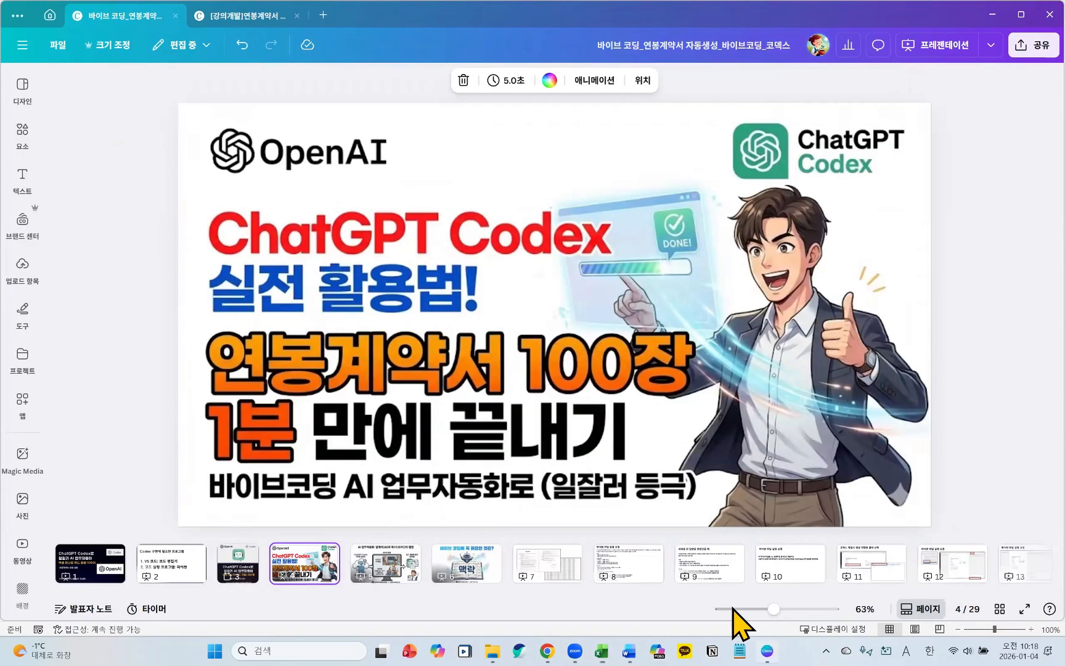
pyautogui.click(386, 564)
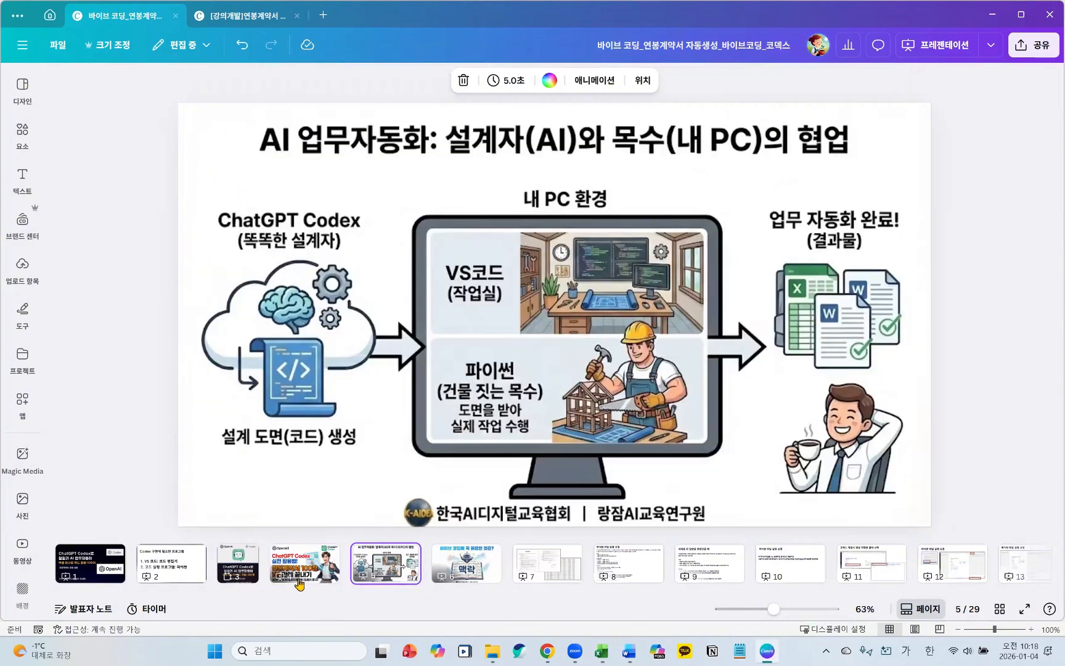
pyautogui.click(302, 564)
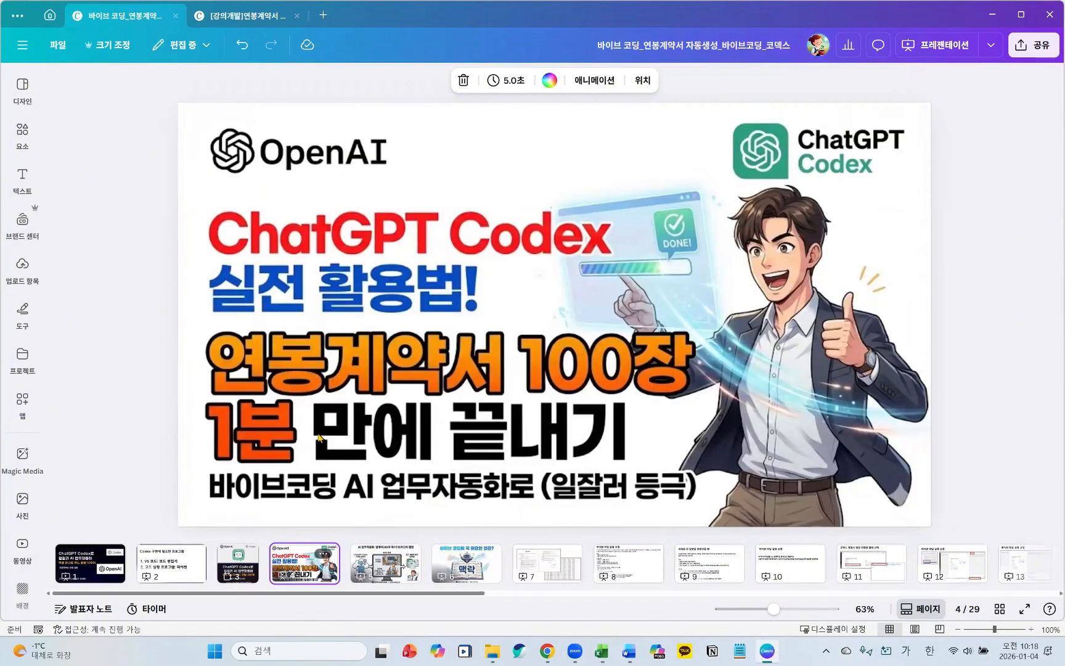
pyautogui.click(364, 573)
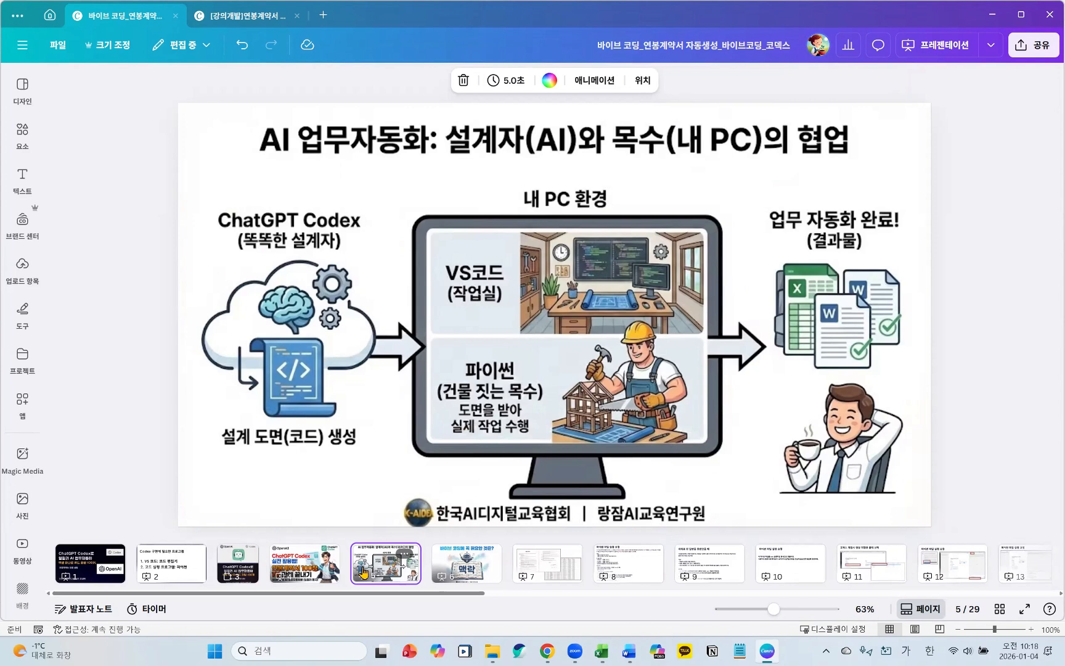